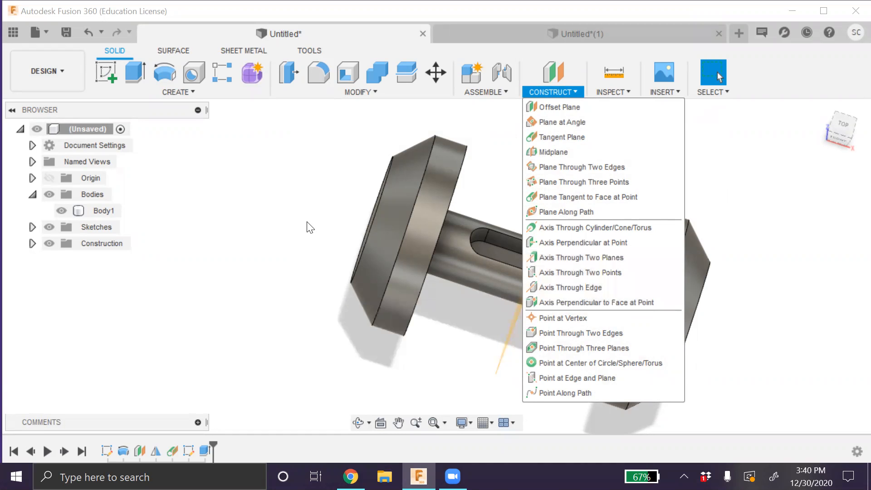
pyautogui.click(359, 423)
pyautogui.moveTo(342, 373); pyautogui.dragTo(401, 264)
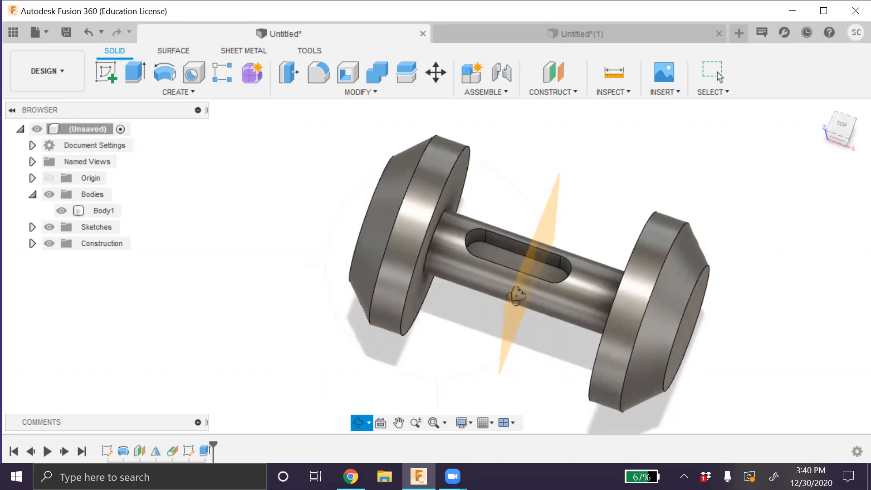
pyautogui.press('Escape')
pyautogui.click(479, 228)
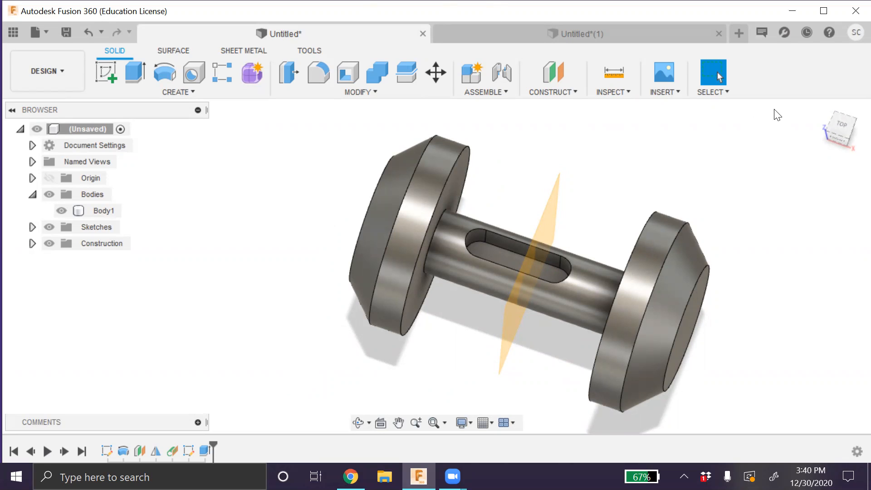
# Step: Create a new design and start a sketch on the front plane
pyautogui.click(743, 33)
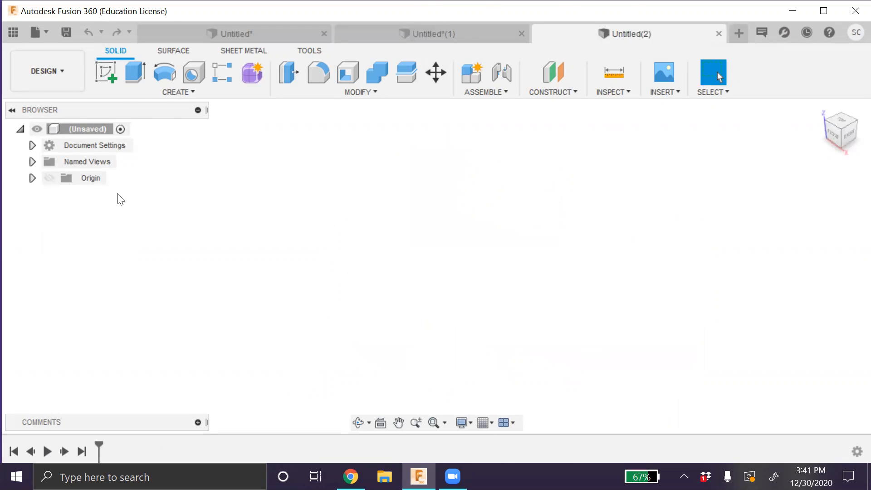
pyautogui.click(835, 139)
pyautogui.click(107, 72)
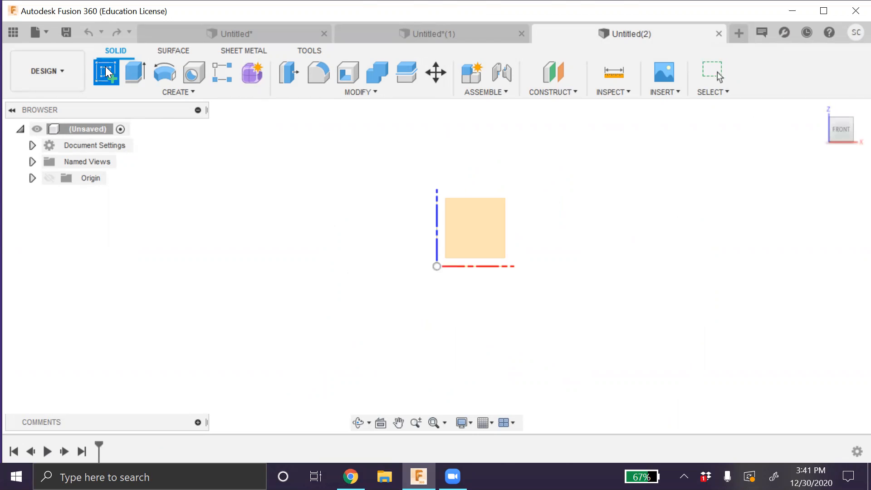
pyautogui.click(479, 236)
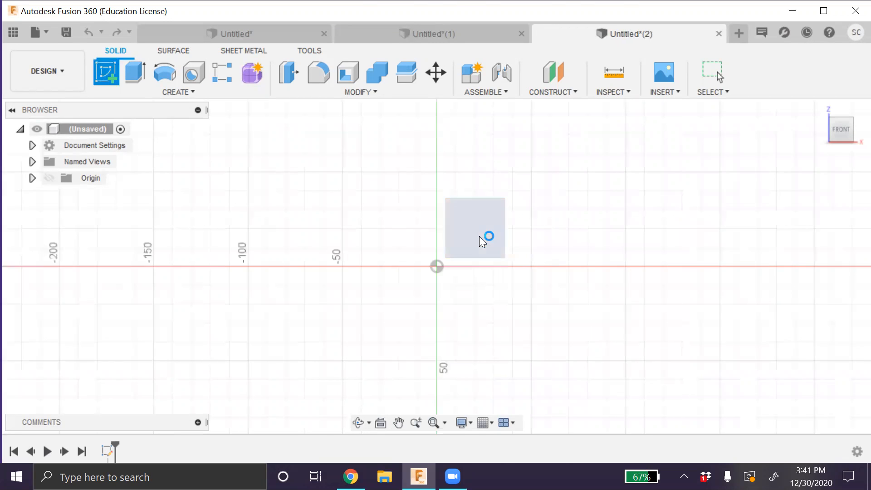
pyautogui.click(198, 37)
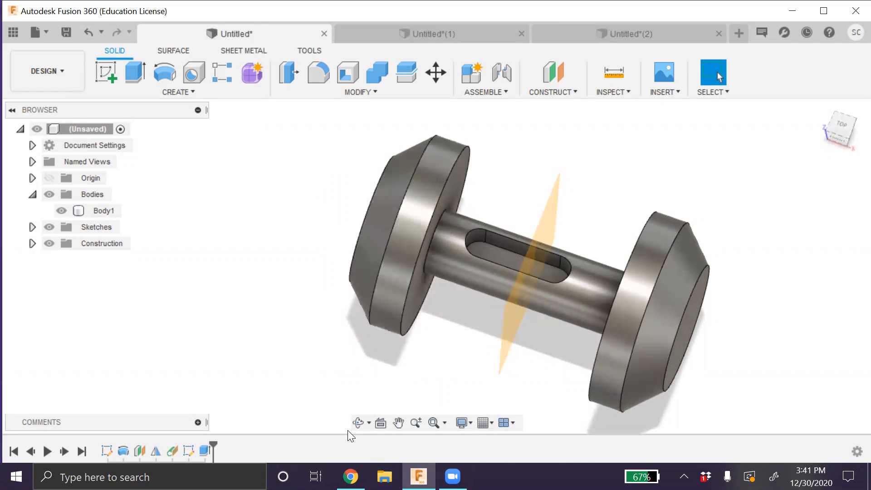
pyautogui.click(359, 422)
pyautogui.moveTo(358, 381); pyautogui.dragTo(366, 348)
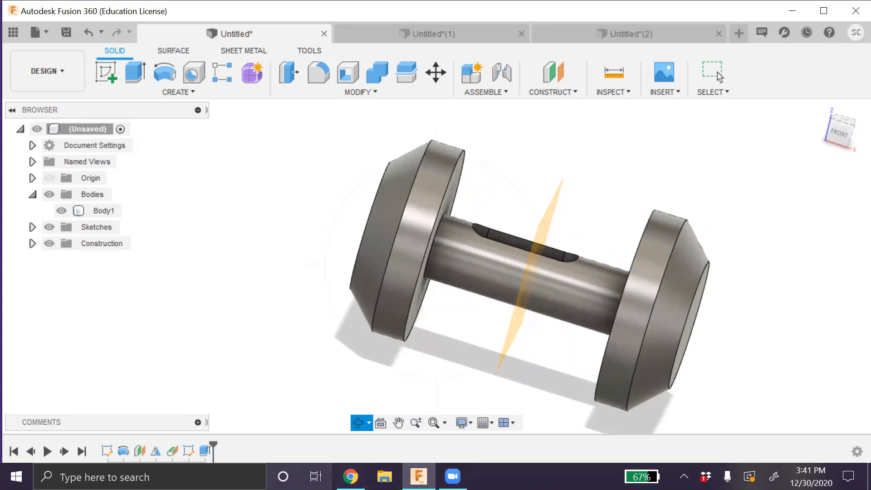
# Step: Switch to Paint and decline to keep the microphone and speaker muted in the feedback-loop message
pyautogui.click(104, 478)
pyautogui.write('pain')
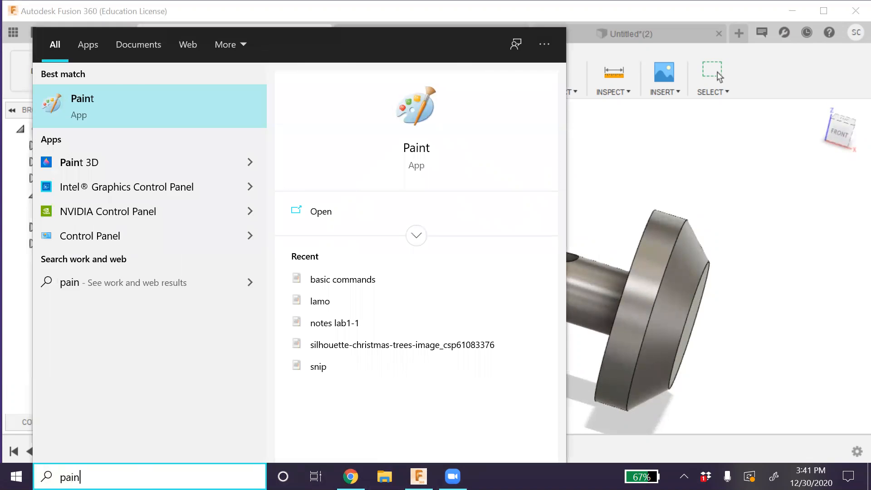
pyautogui.press('Return')
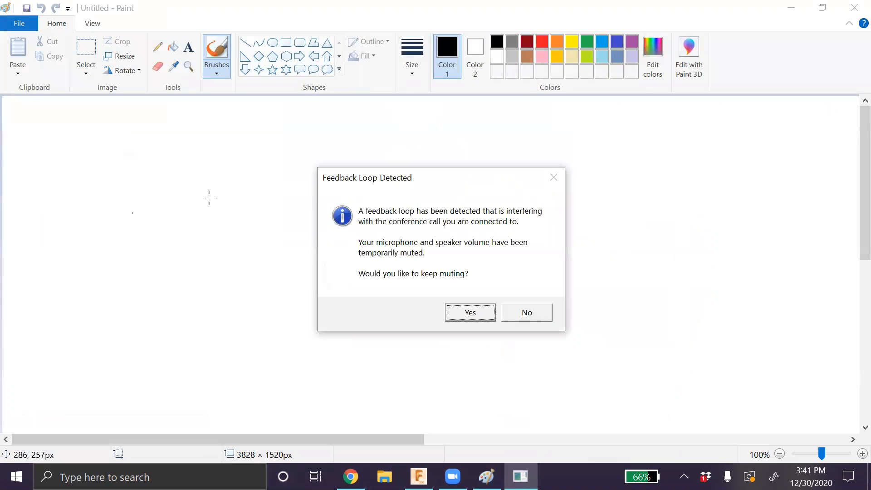
pyautogui.click(543, 316)
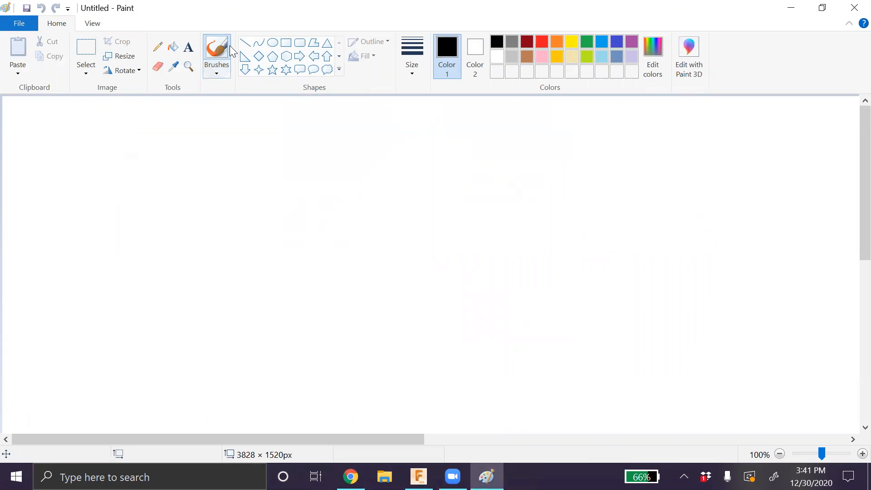
# Step: Draw a freehand Pencil outline of half the dumbbell's profile, with a tall slanted end block and a thinner handle section
pyautogui.click(157, 46)
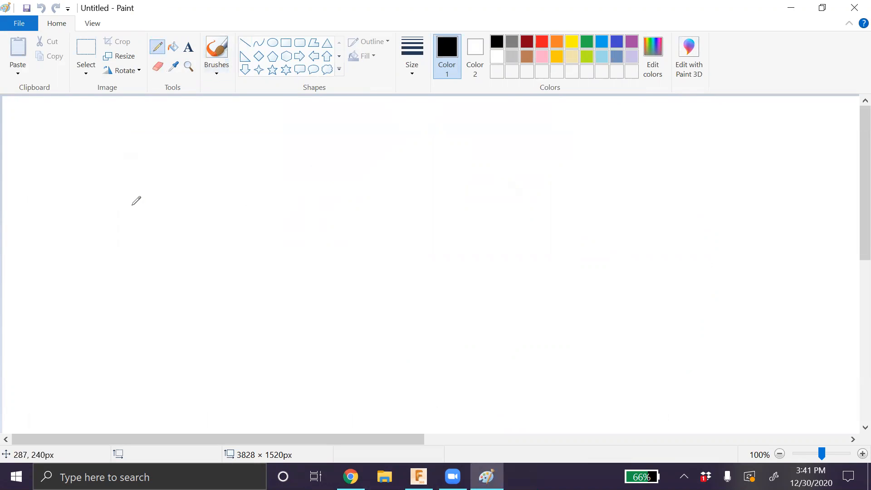
pyautogui.moveTo(123, 188); pyautogui.dragTo(159, 167)
pyautogui.moveTo(170, 202); pyautogui.dragTo(258, 194)
pyautogui.moveTo(125, 235); pyautogui.dragTo(239, 227)
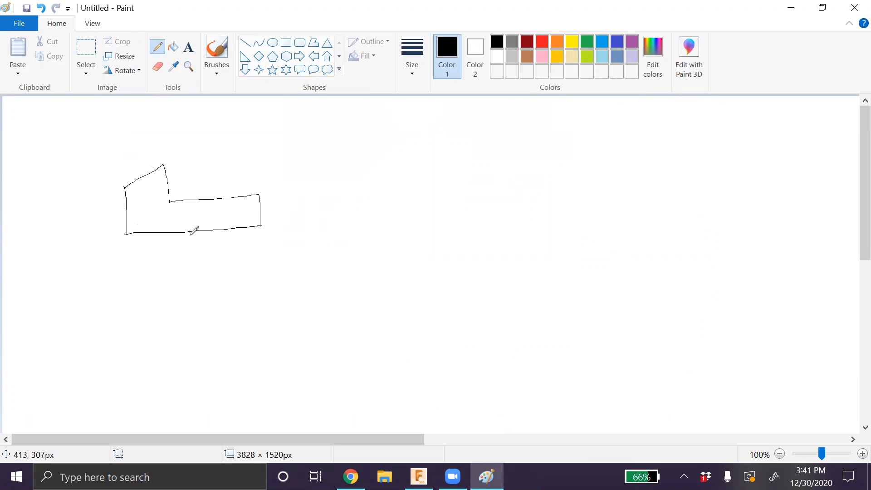
# Step: Illustrate revolving and mirroring by adding a horizontal axis, a curved rotation arrow, a vertical mirror line and a mirrored outline with the Pencil
pyautogui.moveTo(88, 262); pyautogui.dragTo(326, 254)
pyautogui.moveTo(221, 240); pyautogui.dragTo(267, 196)
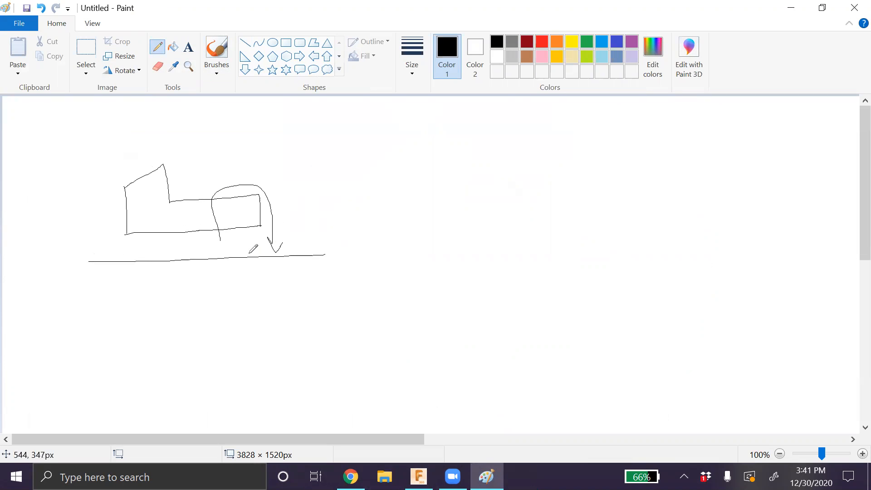
pyautogui.moveTo(259, 154); pyautogui.dragTo(279, 296)
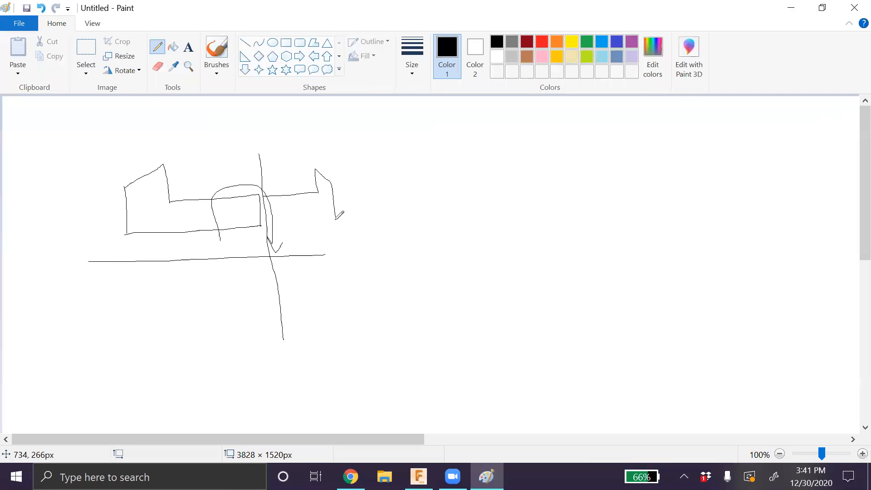
pyautogui.moveTo(269, 228); pyautogui.dragTo(309, 220)
# Step: Return to the new Fusion 360 sketch and draw a base line along the horizontal axis from -50 mm past the origin, plus a perpendicular vertical line
pyautogui.hotkey('alt', 'Tab')
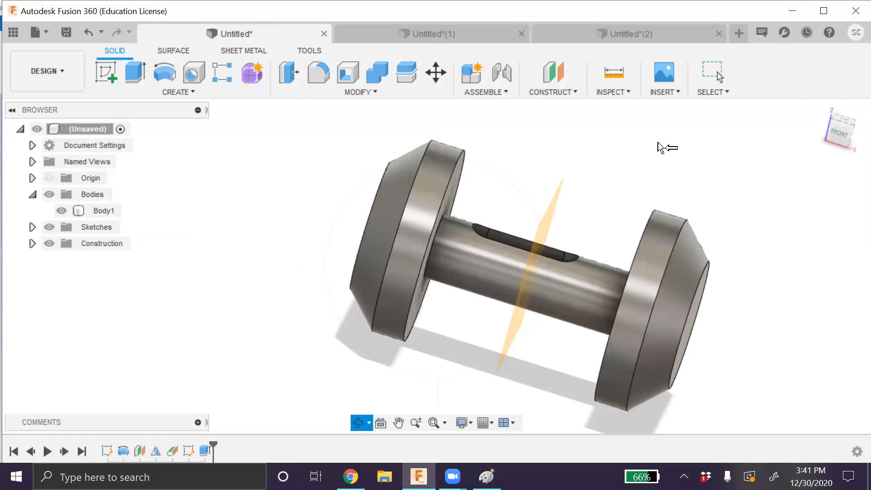
pyautogui.click(626, 33)
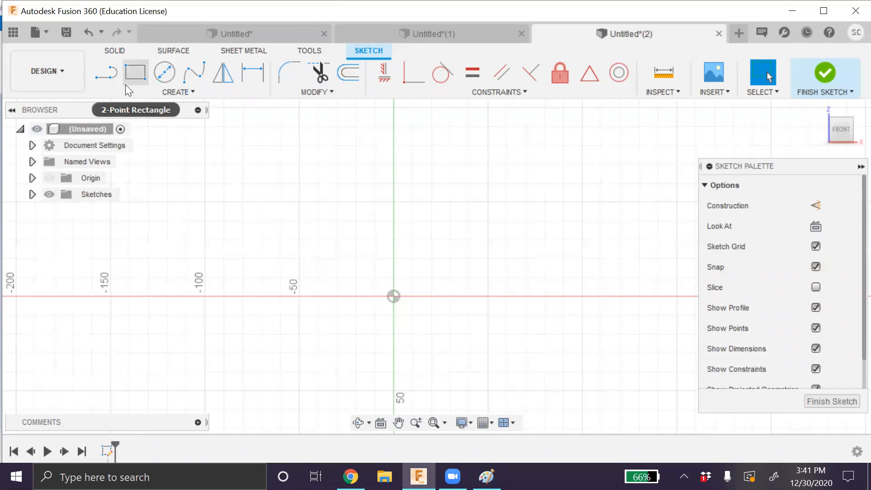
pyautogui.press('l')
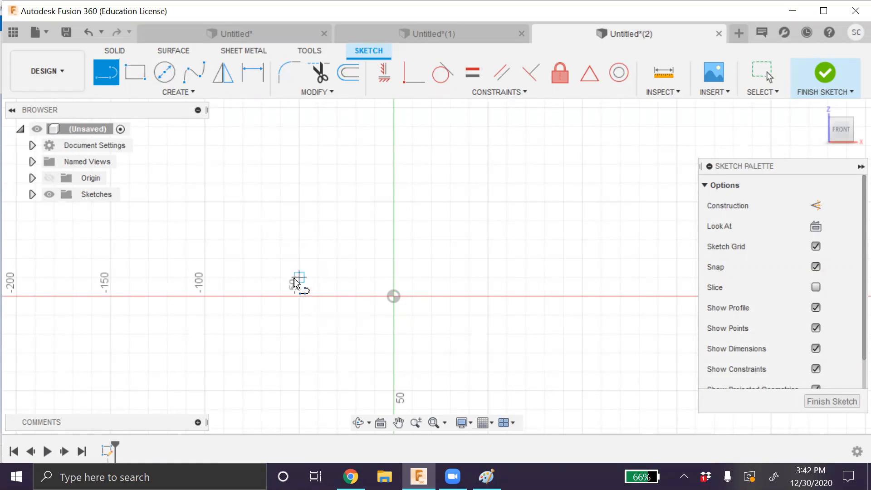
pyautogui.click(299, 296)
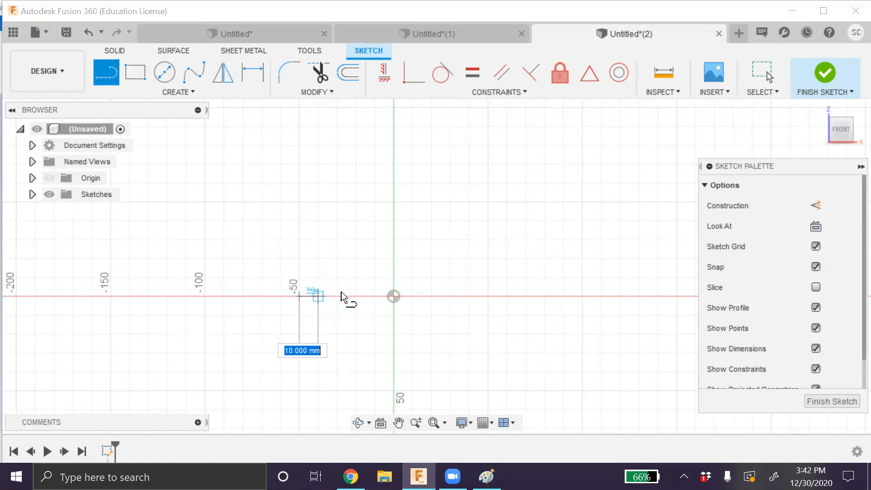
pyautogui.click(443, 296)
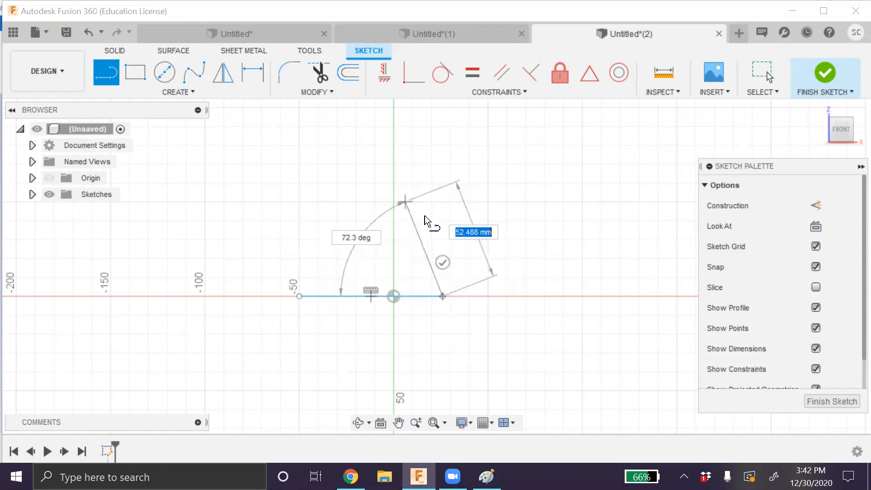
pyautogui.click(443, 232)
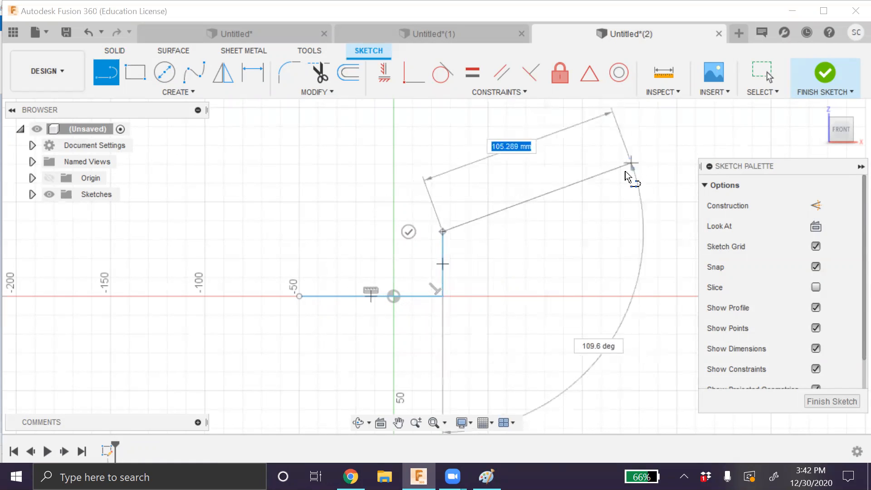
pyautogui.press('Escape')
# Step: Try to outline the dumbbell's end weight with a 20 mm vertical edge, a short slanted edge, a flat edge and a short drop
pyautogui.press('l')
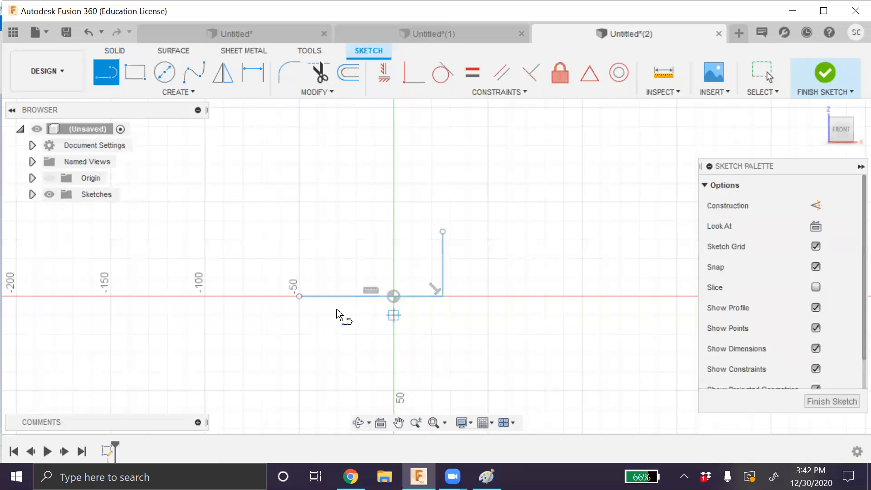
pyautogui.click(300, 295)
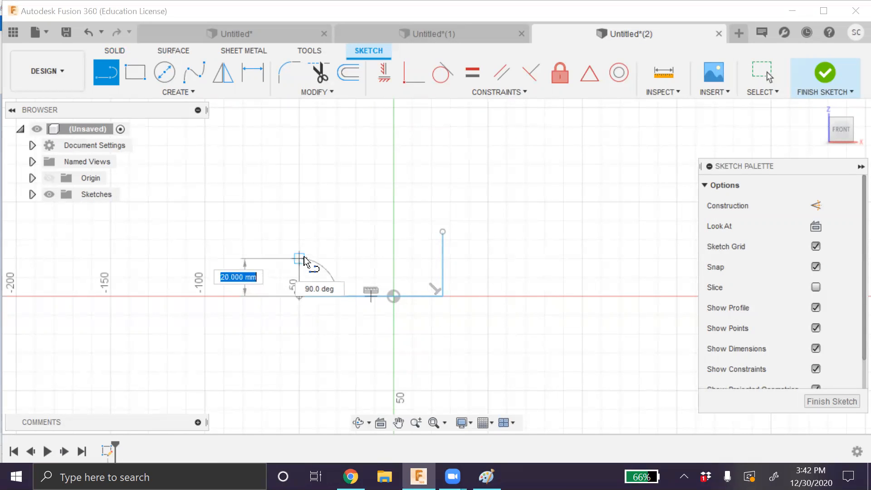
pyautogui.click(299, 258)
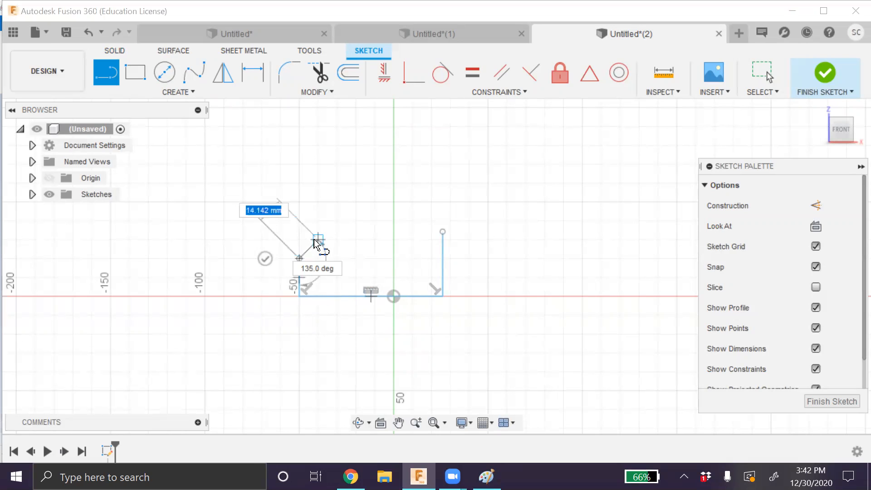
pyautogui.click(312, 245)
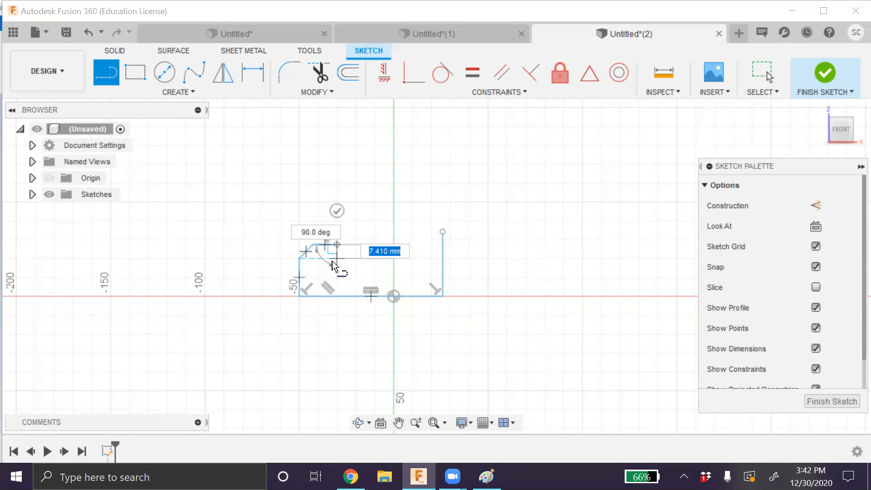
pyautogui.click(334, 260)
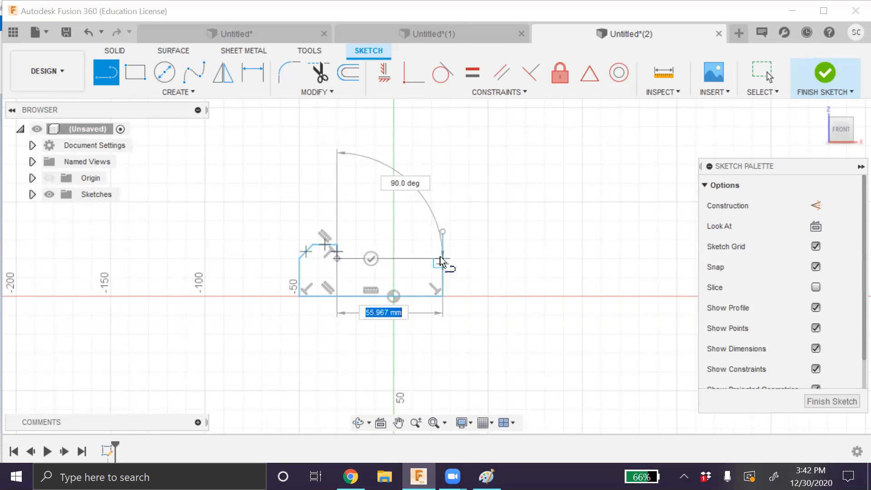
pyautogui.press('Escape')
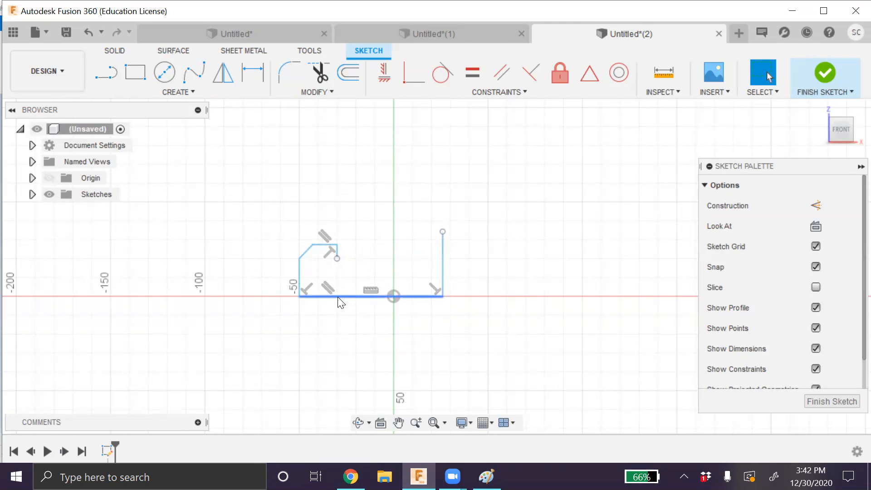
# Step: Undo the slanted, flat and drop edges of the end weight and delete its remaining 20 mm vertical line
pyautogui.scroll(1, 404, 258)
pyautogui.scroll(1, 403, 258)
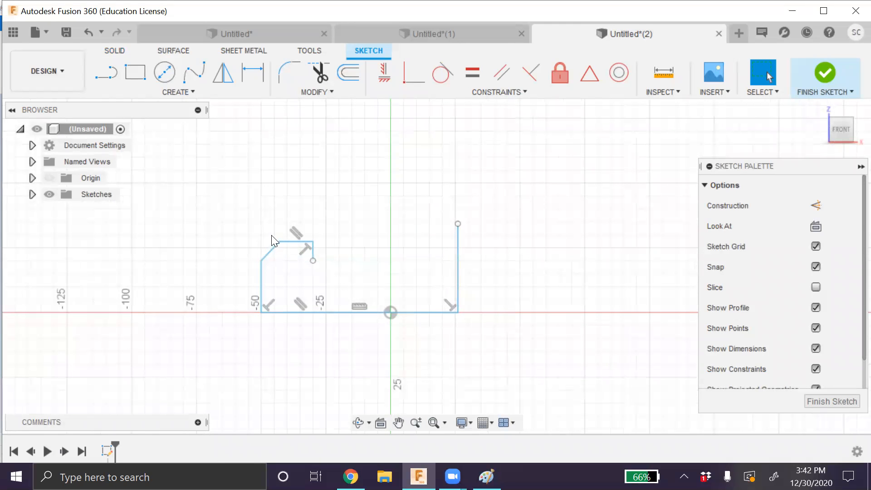
pyautogui.hotkey('ctrl', 'z')
pyautogui.hotkey('ctrl', 'z')
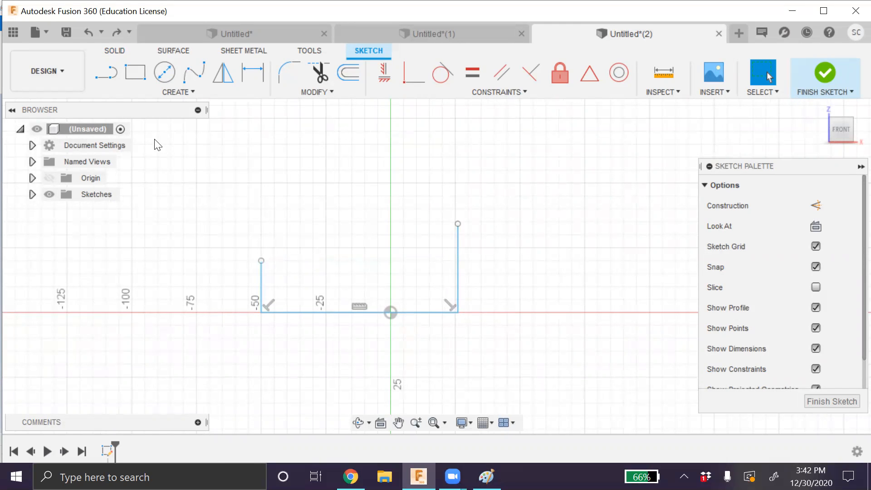
pyautogui.press('l')
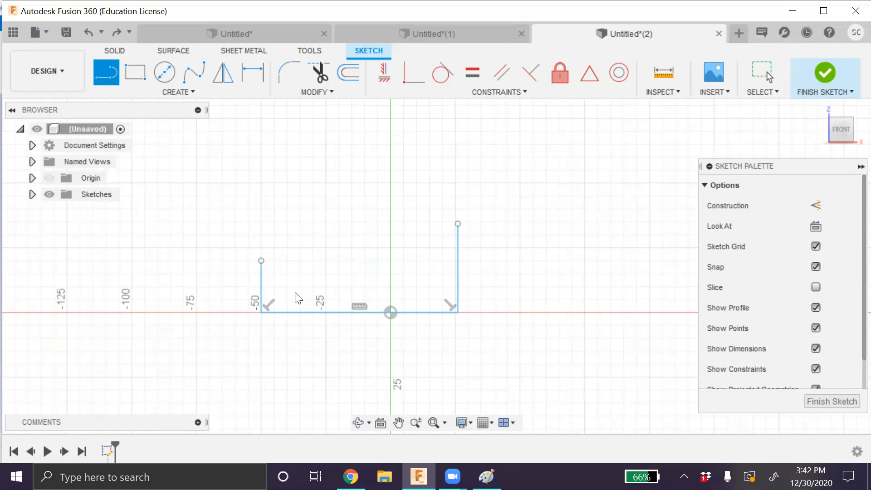
pyautogui.press('Escape')
pyautogui.click(260, 281)
pyautogui.press('Delete')
# Step: Draw the end weight with a 20 mm vertical edge, an about 13.6 mm slanted edge, a flat edge and a drop, continuing horizontally to the opposite vertical line
pyautogui.press('l')
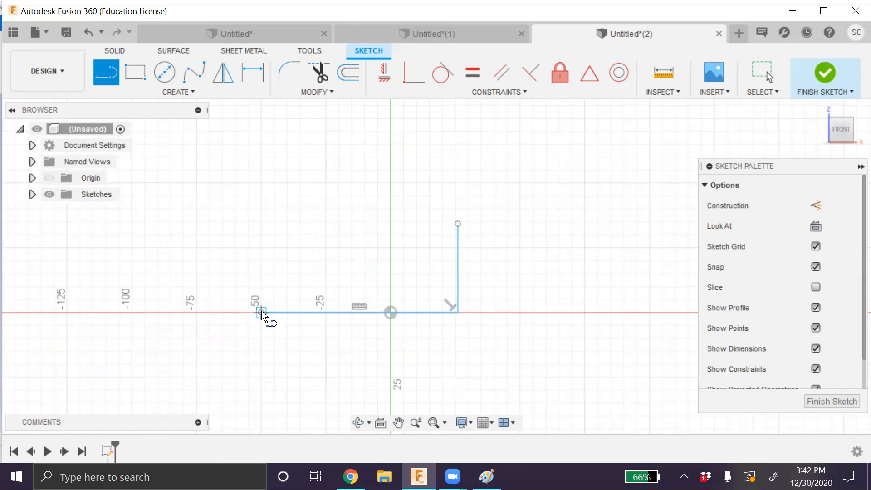
pyautogui.click(261, 312)
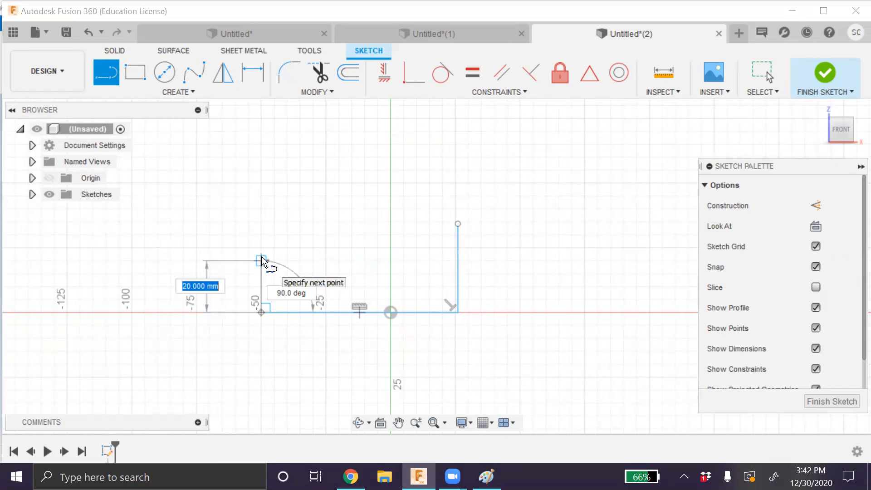
pyautogui.click(262, 261)
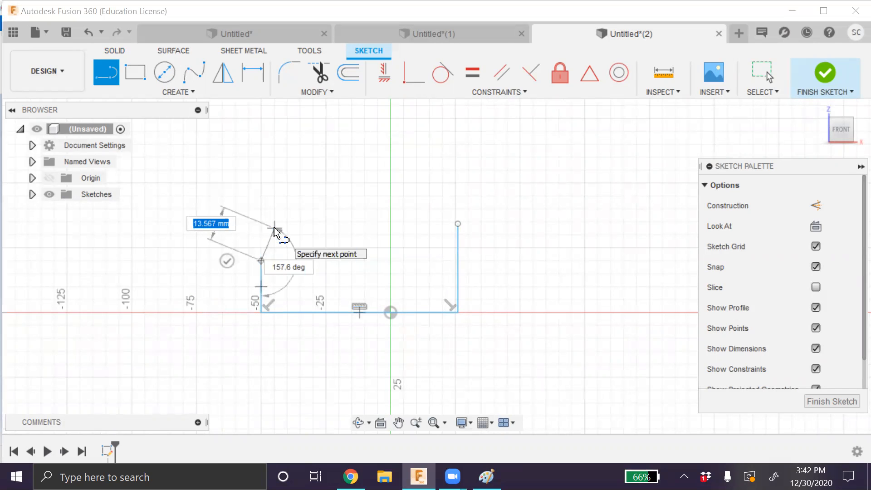
pyautogui.click(274, 229)
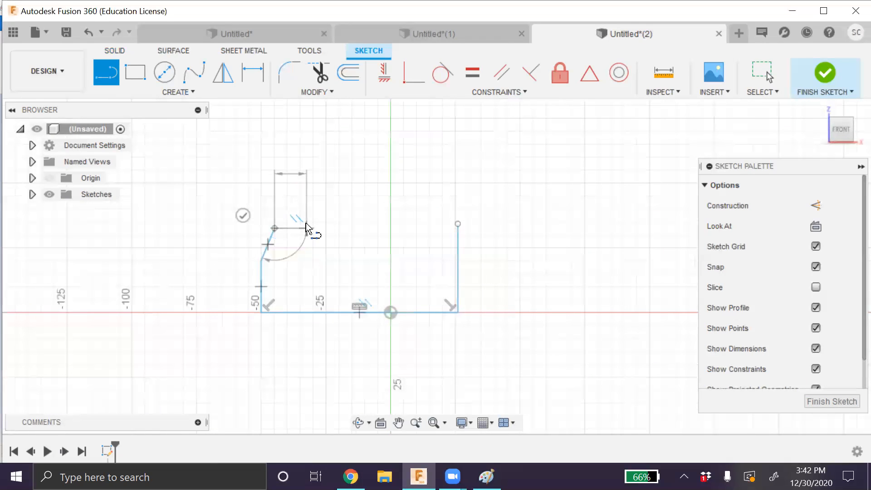
pyautogui.click(307, 262)
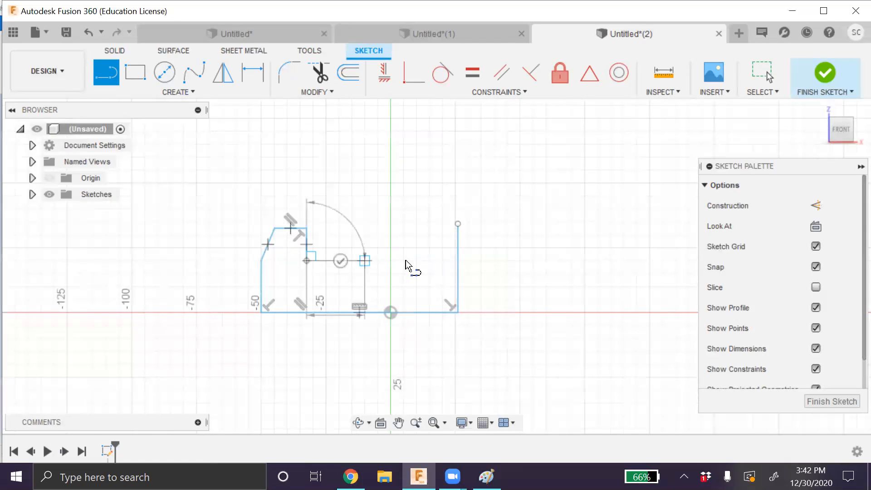
pyautogui.click(456, 261)
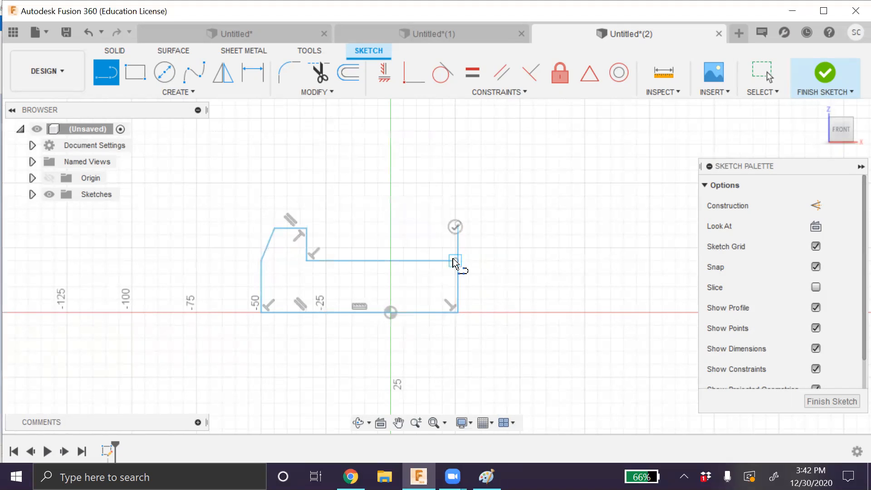
# Step: Try to close the profile by moving the vertical line's upper endpoint down to the end of the handle's horizontal line
pyautogui.press('Escape')
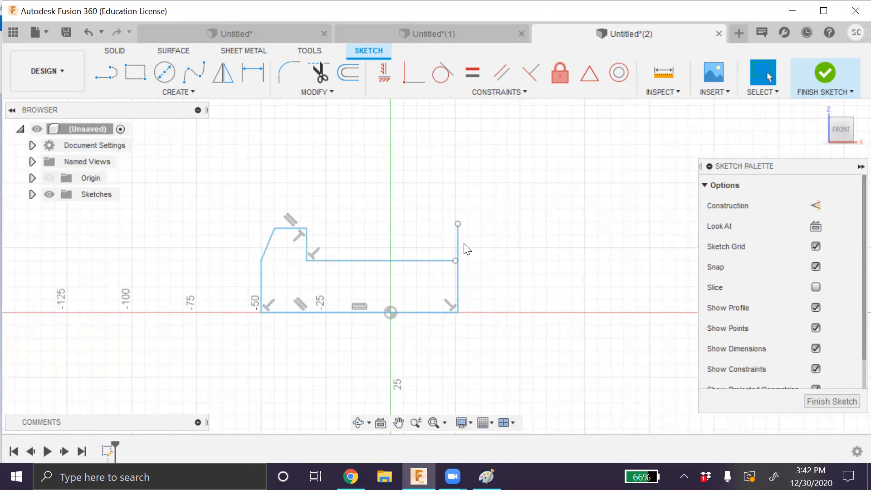
pyautogui.moveTo(458, 224); pyautogui.dragTo(461, 259)
pyautogui.scroll(5, 467, 268)
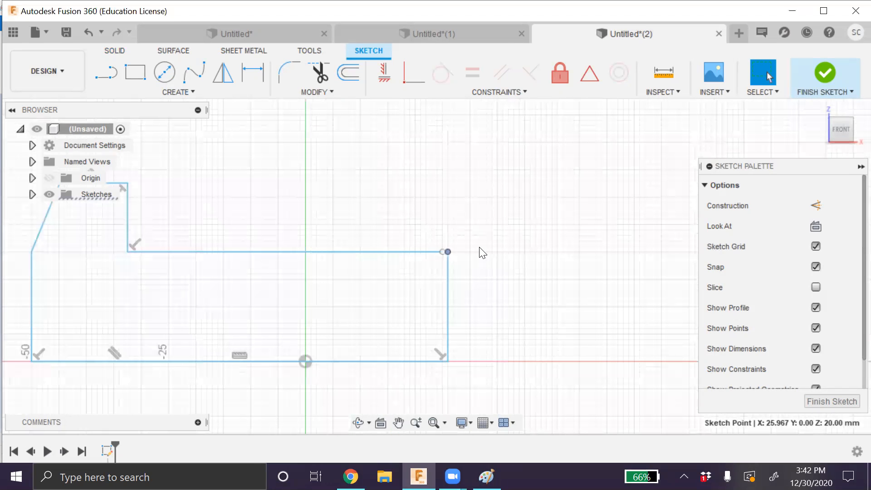
pyautogui.moveTo(446, 251)
pyautogui.mouseDown()
pyautogui.moveTo(447, 219)
pyautogui.moveTo(443, 251)
pyautogui.mouseUp()
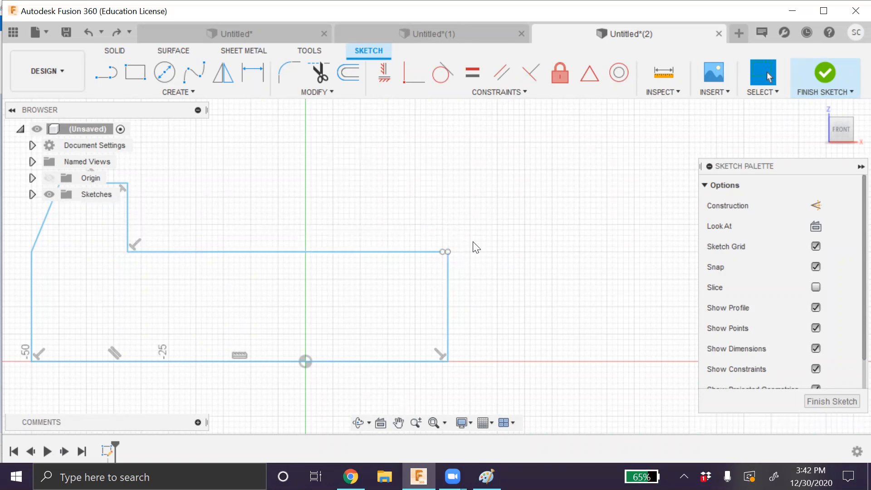
pyautogui.hotkey('ctrl', 'z')
# Step: Try to trim the part of the vertical line that sticks up above the handle's horizontal line
pyautogui.press('t')
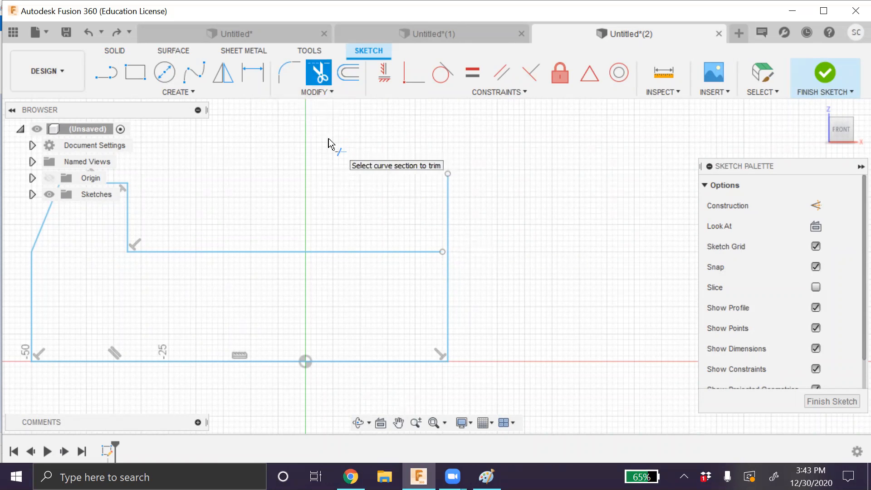
pyautogui.click(448, 214)
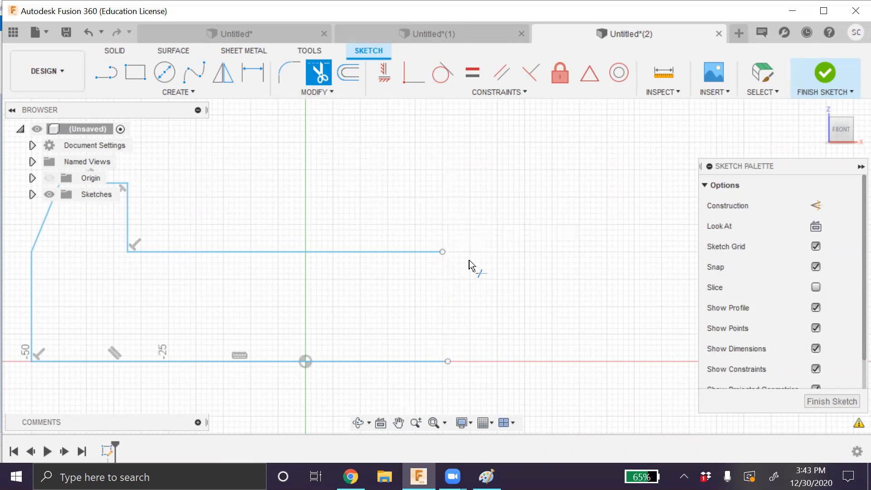
pyautogui.press('Escape')
pyautogui.hotkey('ctrl', 'z')
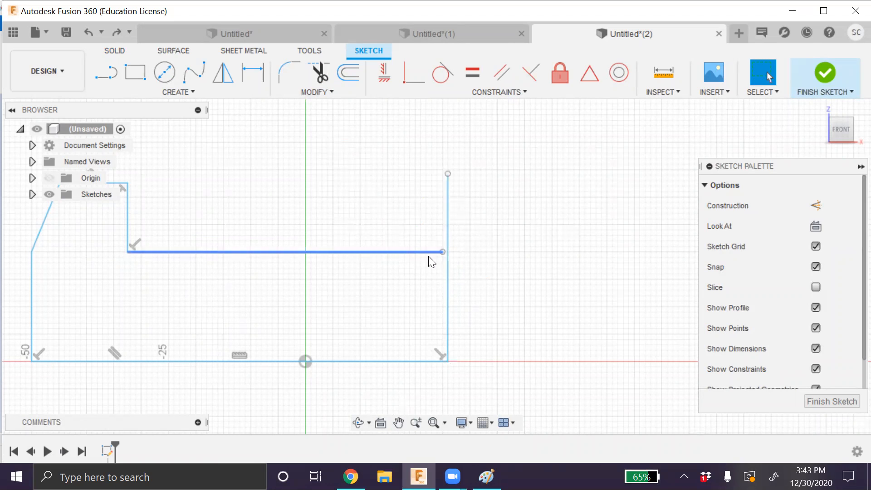
# Step: Extend the handle's horizontal line past the vertical line to X 31 mm and trim both overhanging ends at their intersection
pyautogui.moveTo(442, 252); pyautogui.dragTo(476, 251)
pyautogui.press('Escape')
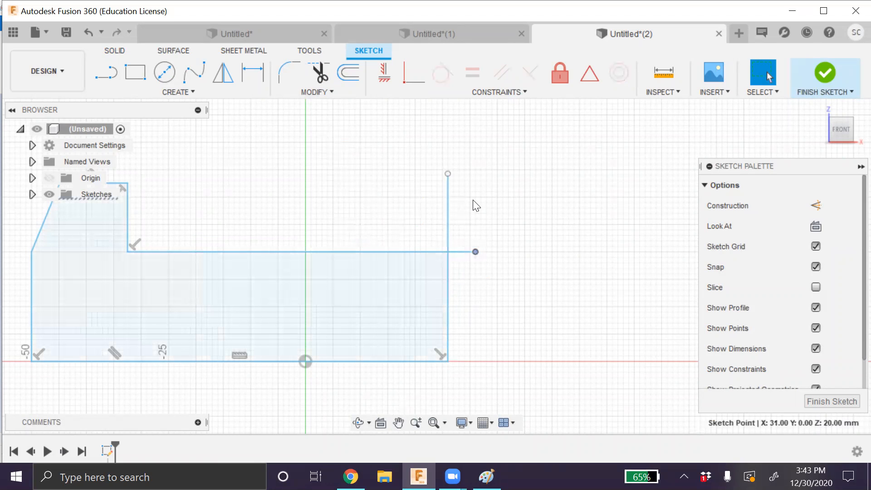
pyautogui.click(317, 75)
pyautogui.click(449, 220)
pyautogui.click(463, 252)
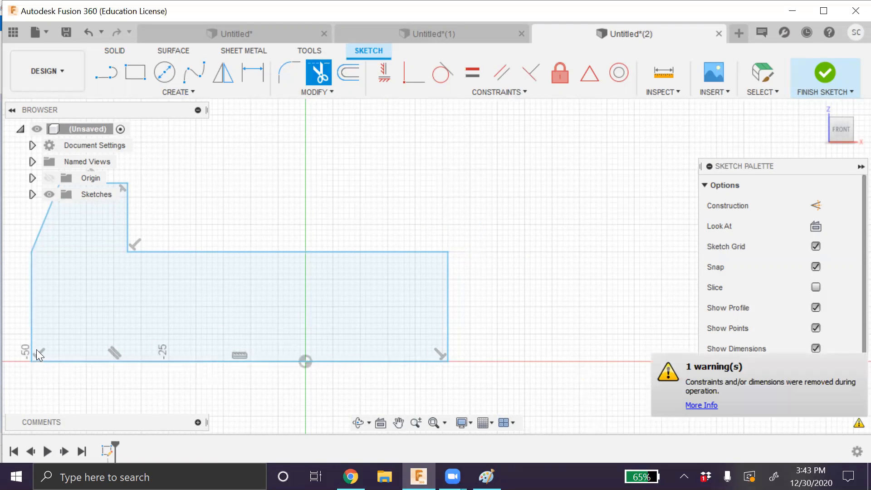
pyautogui.scroll(-2, 37, 351)
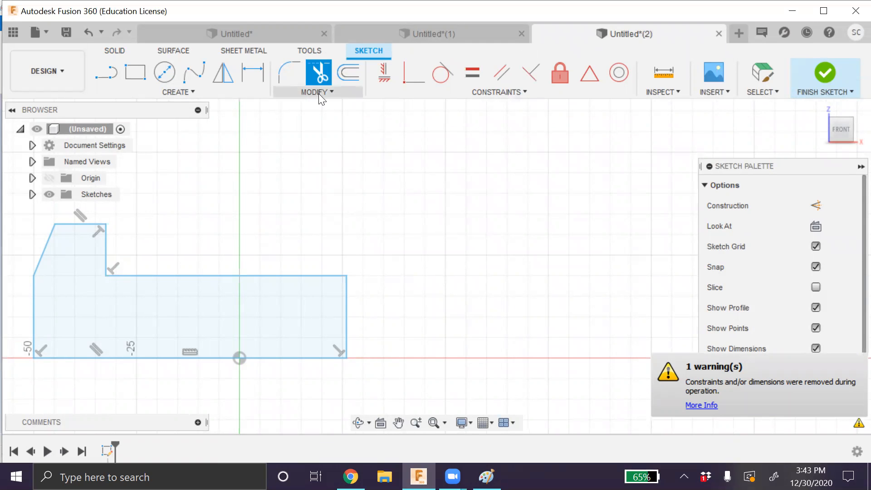
# Step: Try to apply a Parallel constraint between the profile's two outermost vertical edges
pyautogui.press('Escape')
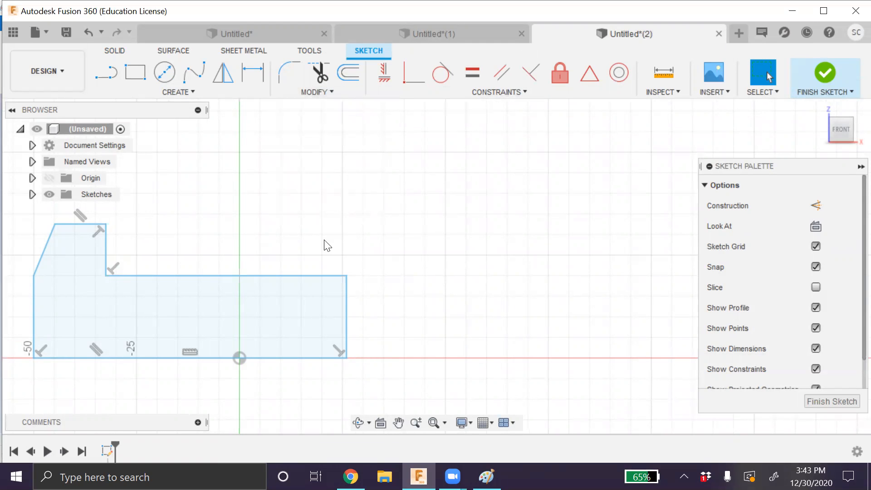
pyautogui.click(34, 301)
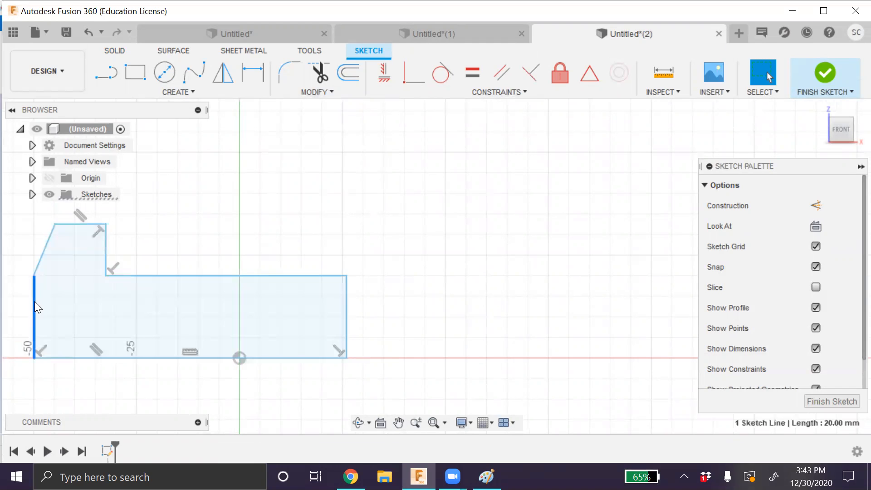
pyautogui.click(347, 307)
pyautogui.click(500, 75)
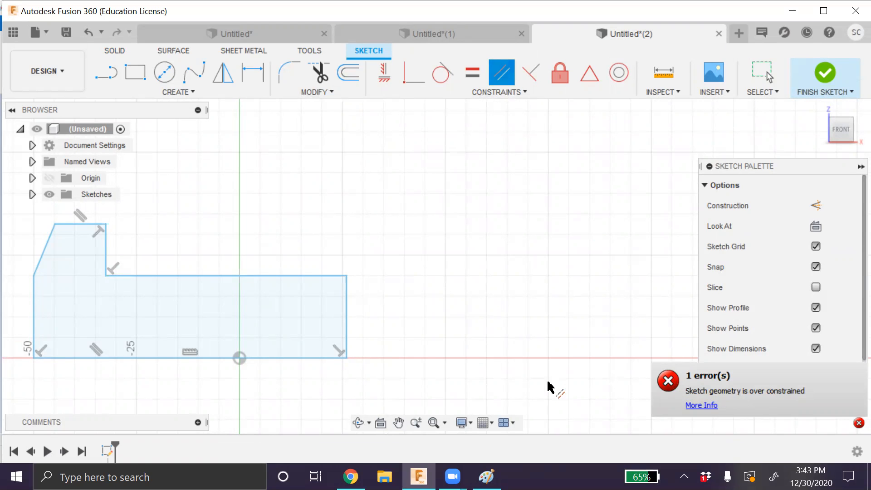
pyautogui.press('Escape')
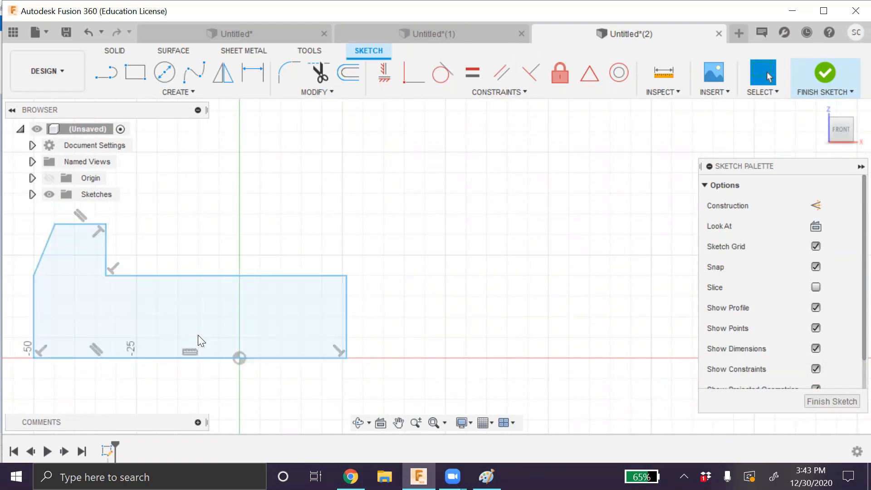
# Step: Finish the sketch and revolve the profile 360 degrees about its base line as a new body
pyautogui.click(98, 357)
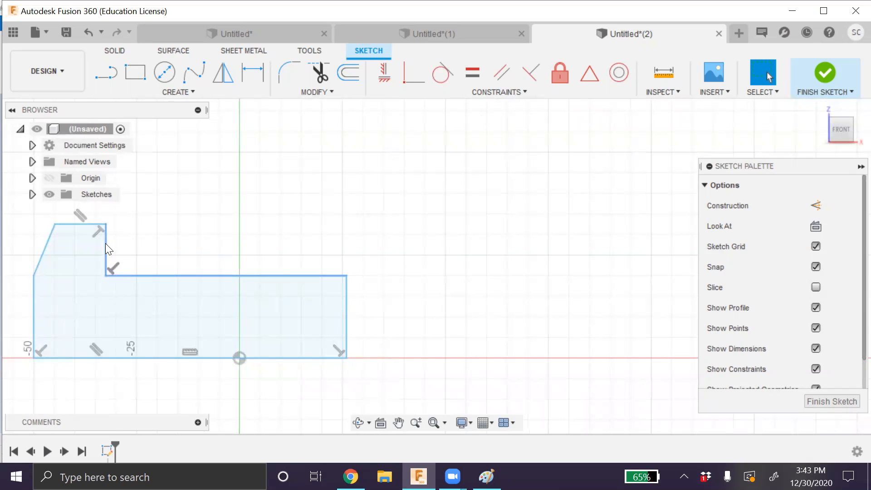
pyautogui.click(819, 80)
pyautogui.click(165, 73)
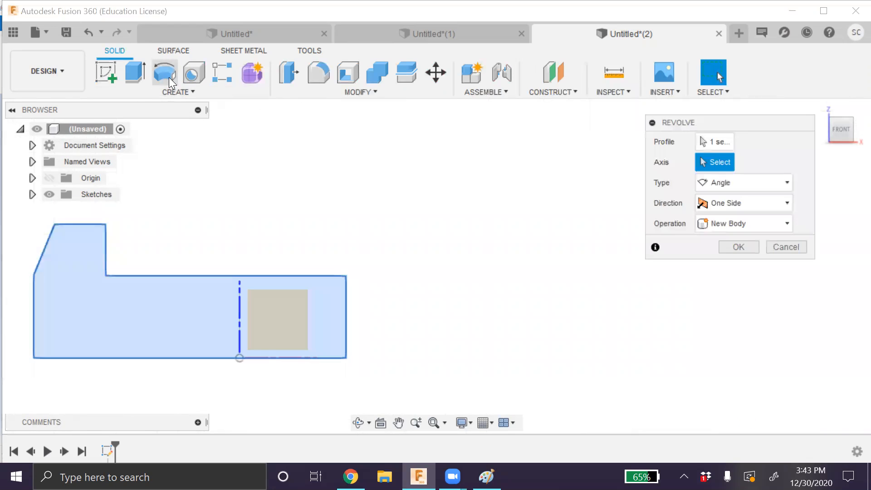
pyautogui.click(173, 358)
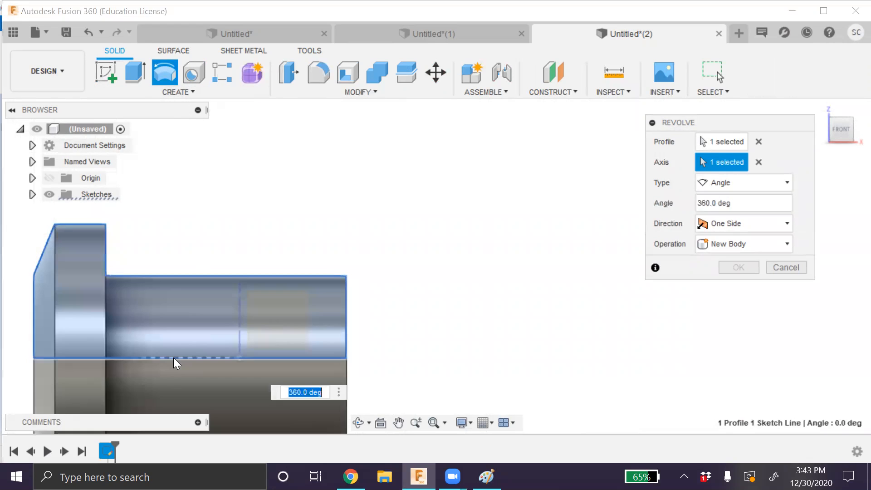
pyautogui.click(739, 267)
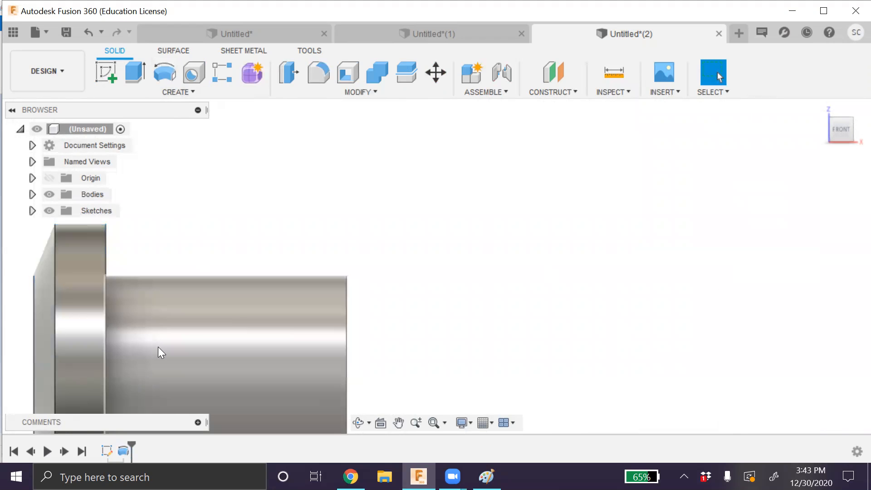
# Step: Fit the revolved body in view and orbit it to examine the circular face at the handle's free end
pyautogui.scroll(-5, 158, 346)
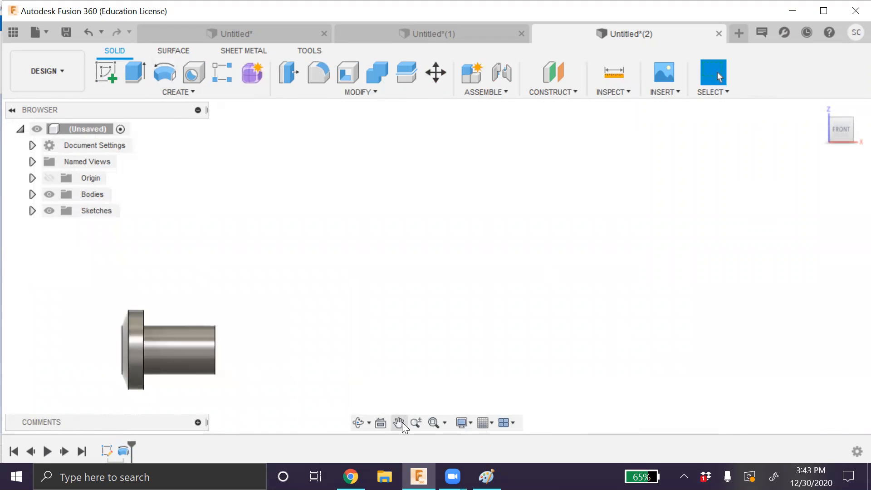
pyautogui.click(432, 423)
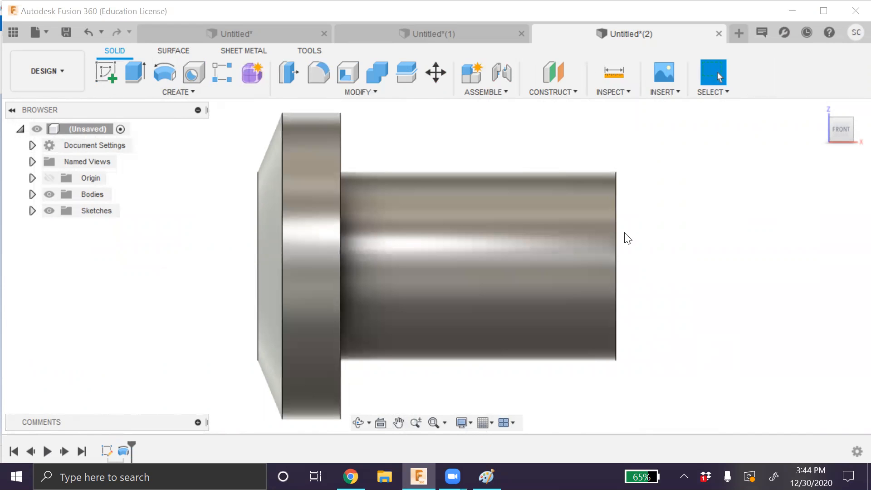
pyautogui.click(615, 231)
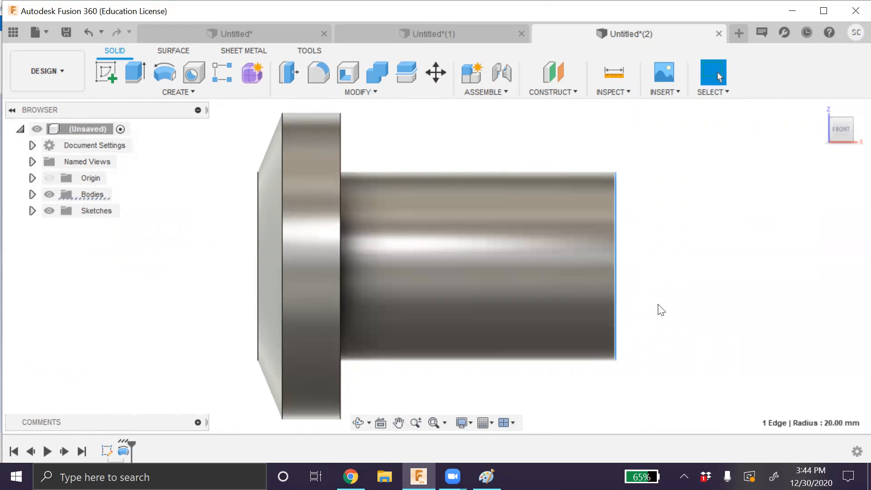
pyautogui.click(359, 423)
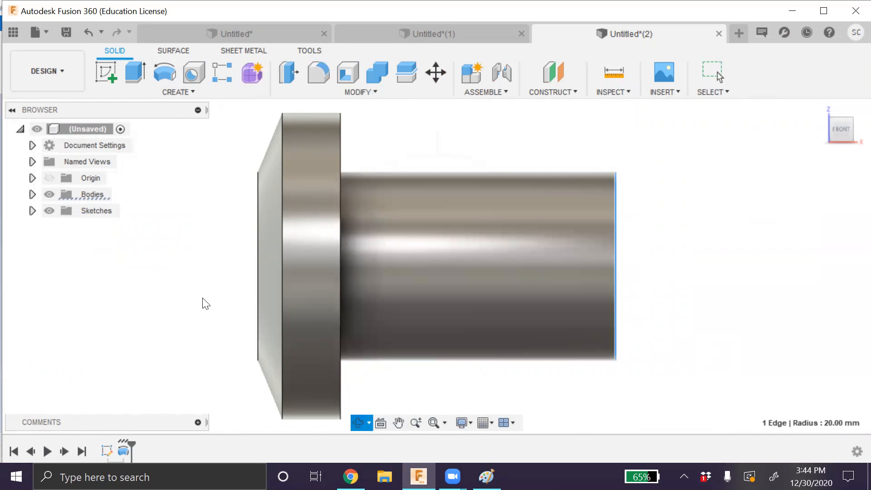
pyautogui.press('Escape')
pyautogui.click(349, 422)
pyautogui.click(357, 421)
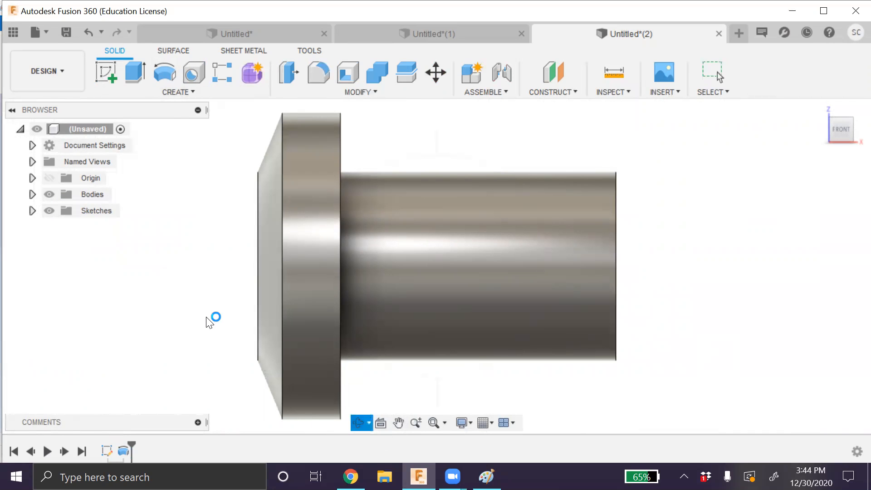
pyautogui.moveTo(369, 377); pyautogui.dragTo(282, 395)
pyautogui.press('Escape')
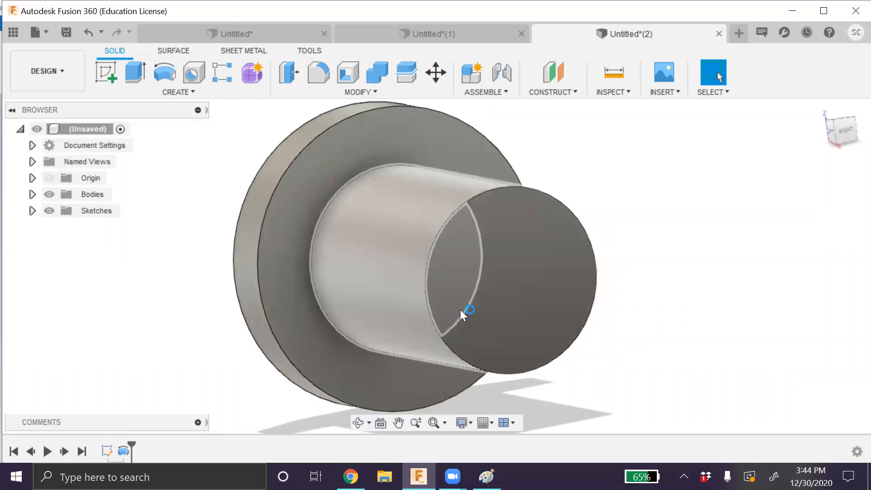
# Step: Create an offset construction plane at 0 mm distance on the circular face at the handle's free end
pyautogui.click(482, 300)
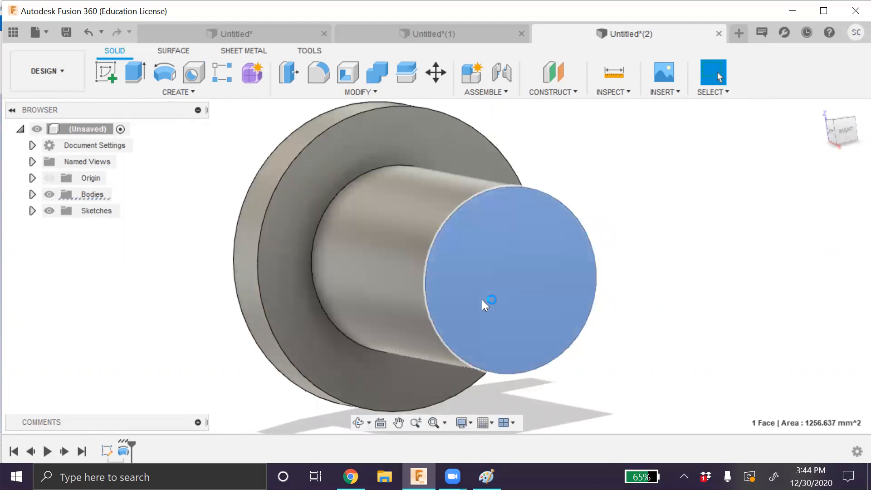
pyautogui.click(561, 90)
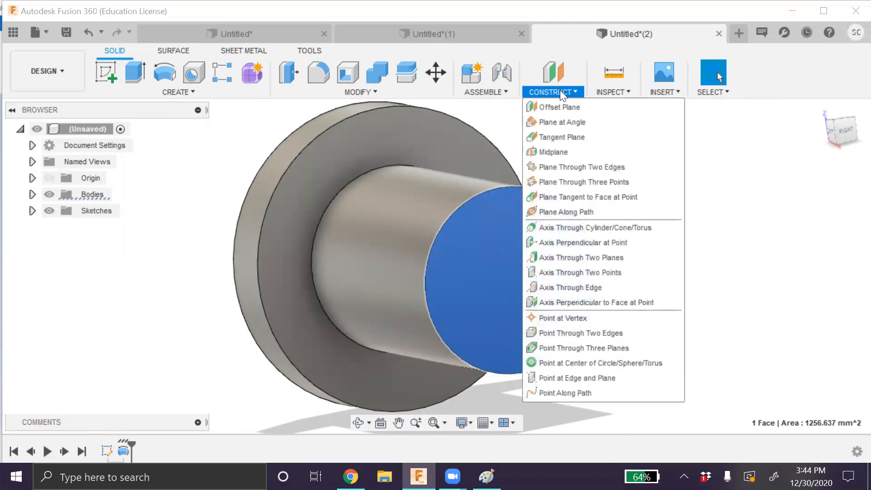
pyautogui.click(553, 93)
pyautogui.click(552, 89)
pyautogui.click(553, 108)
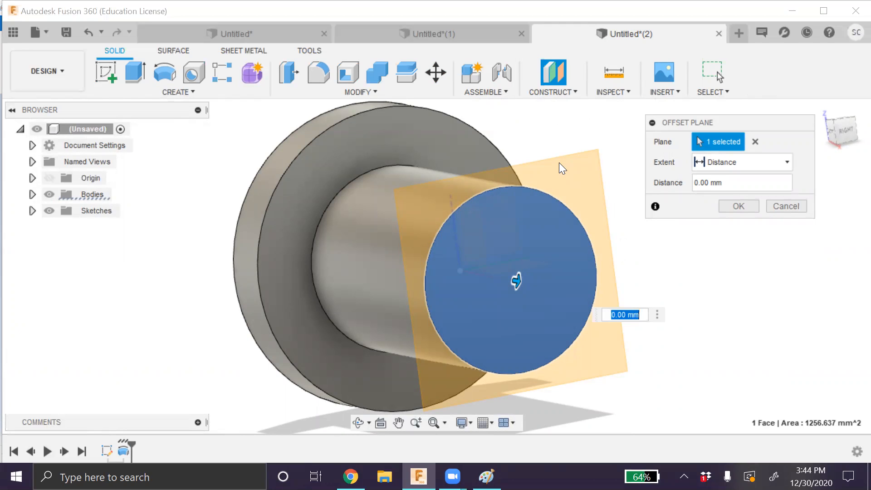
pyautogui.click(731, 185)
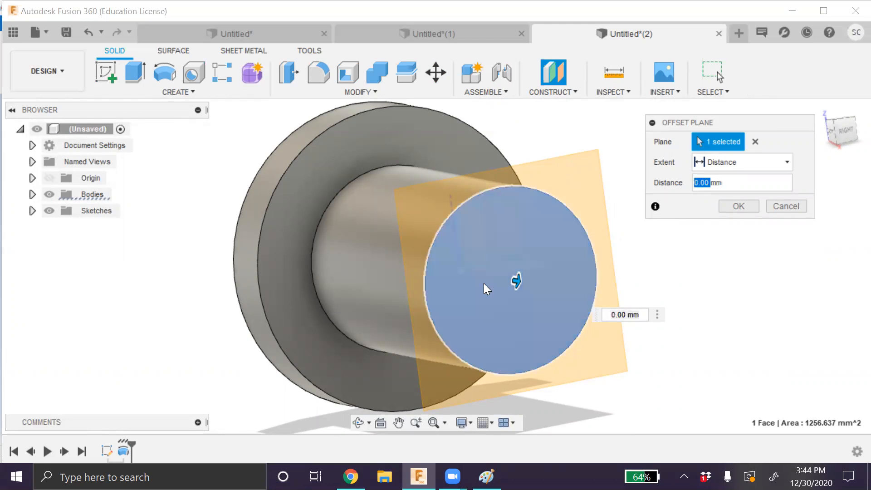
pyautogui.moveTo(522, 286); pyautogui.dragTo(509, 338)
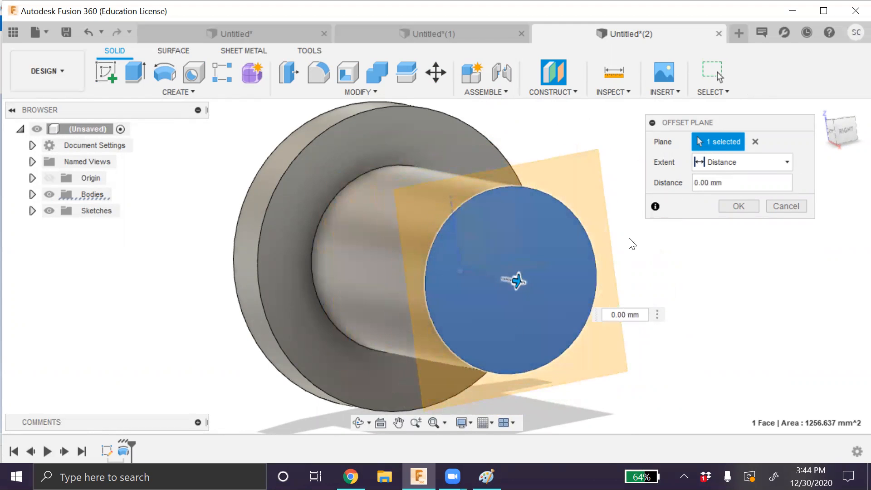
pyautogui.click(739, 206)
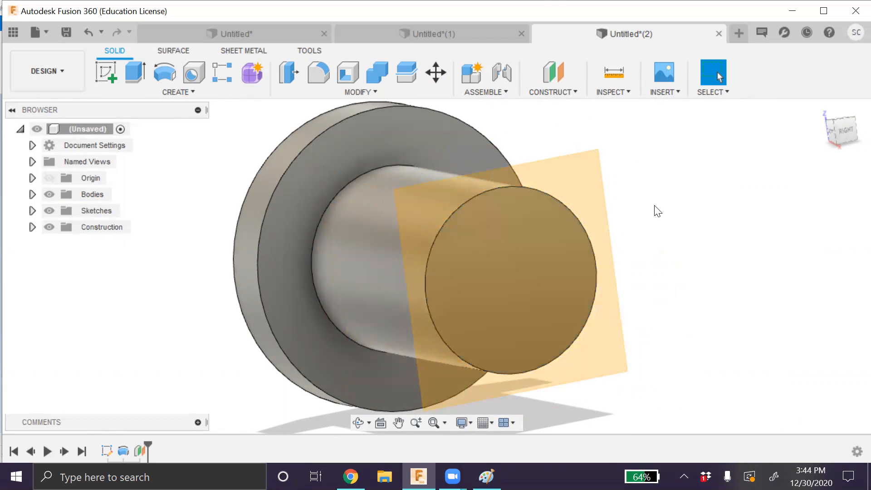
# Step: Mirror the revolved body across the construction plane at the handle's end, with the Join operation
pyautogui.write('smir')
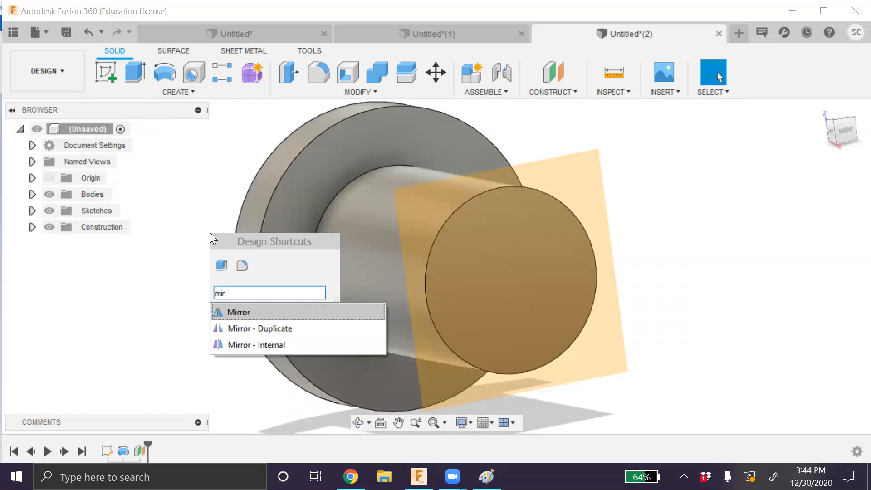
pyautogui.press('Return')
pyautogui.click(164, 88)
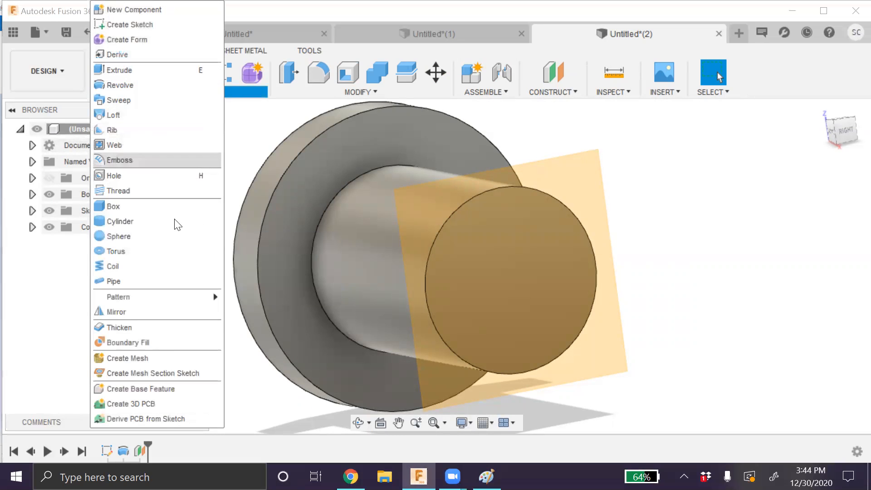
pyautogui.click(137, 312)
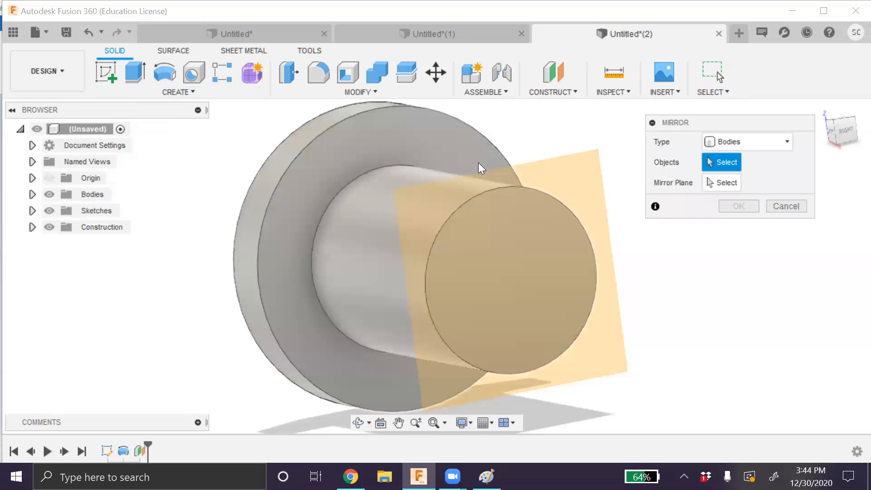
pyautogui.click(726, 142)
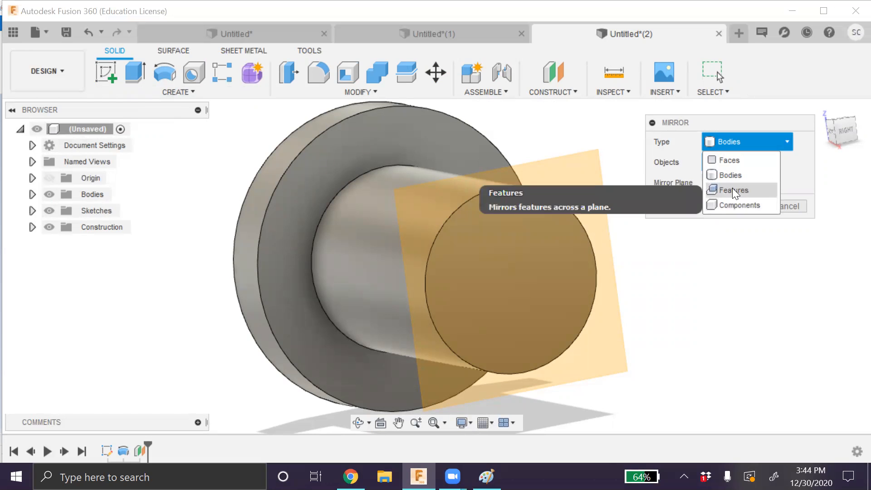
pyautogui.click(737, 177)
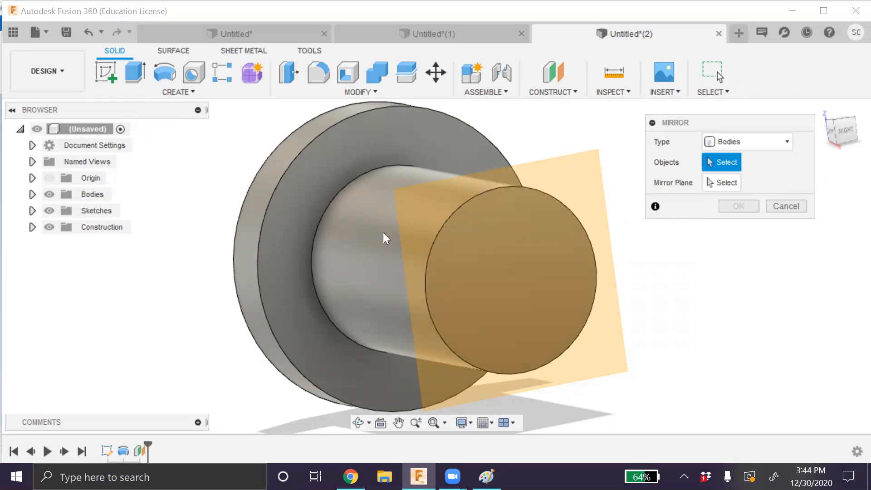
pyautogui.click(344, 170)
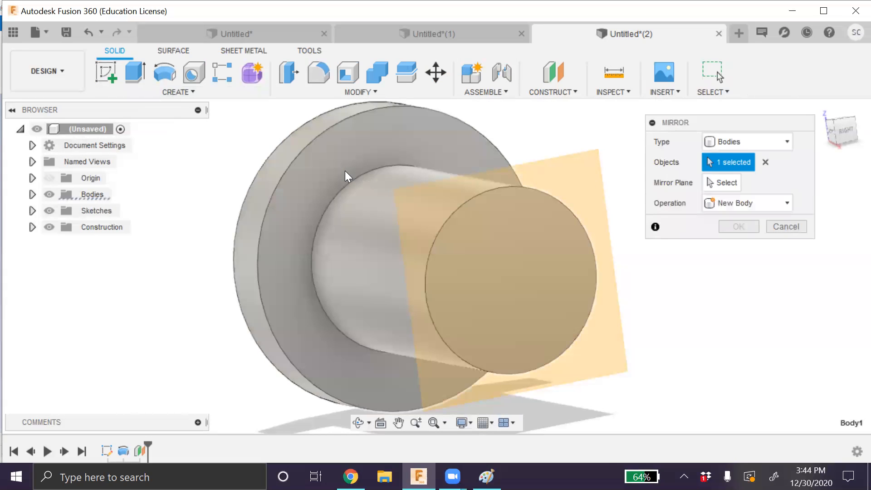
pyautogui.click(710, 182)
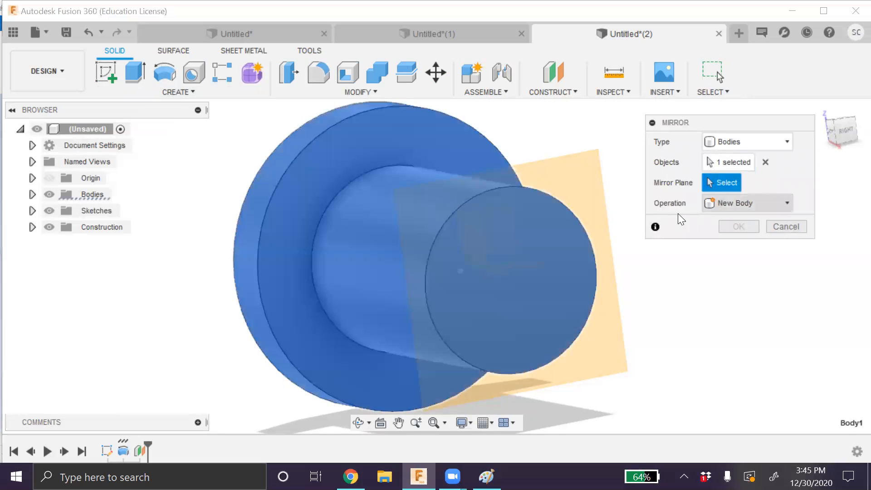
pyautogui.click(528, 302)
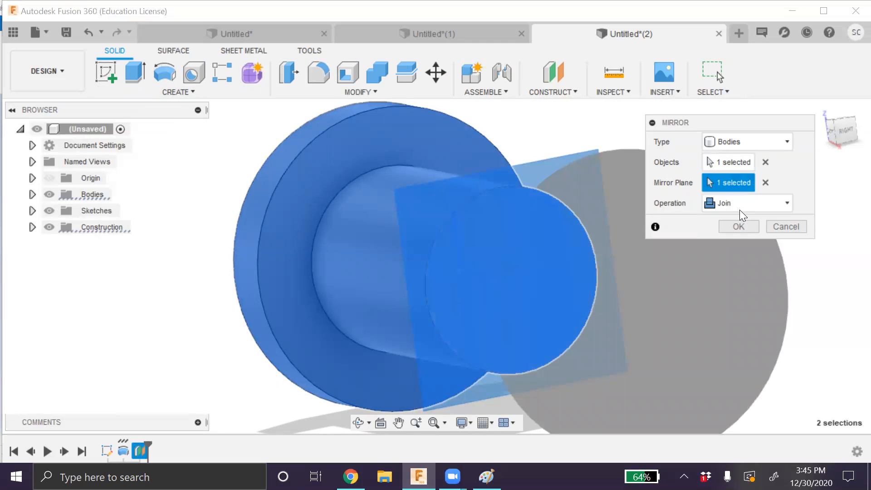
pyautogui.click(739, 210)
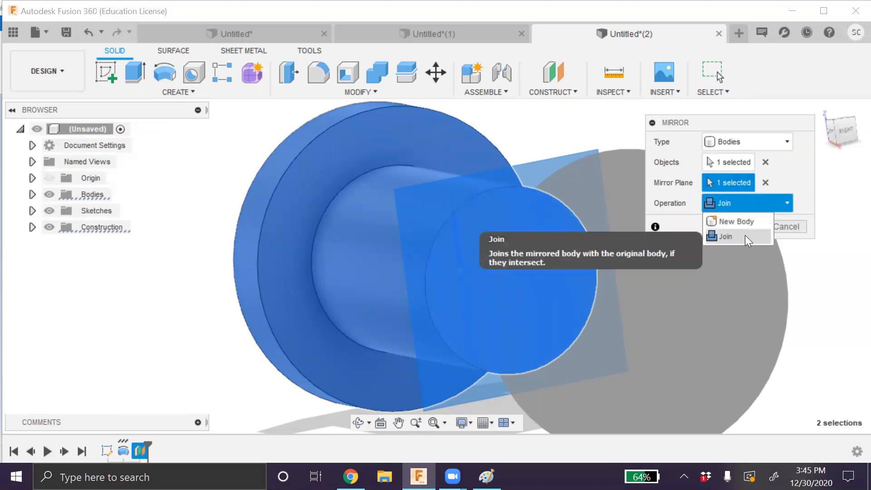
pyautogui.click(744, 209)
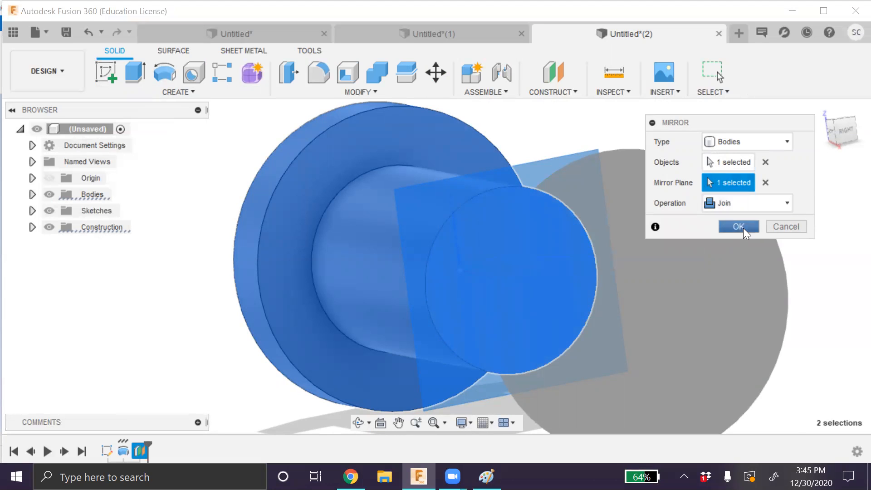
pyautogui.click(741, 227)
# Step: Orbit the mirrored dumbbell, then examine the slotted dumbbell in the first open document and return to the third one
pyautogui.click(359, 423)
pyautogui.moveTo(373, 322); pyautogui.dragTo(447, 320)
pyautogui.click(433, 422)
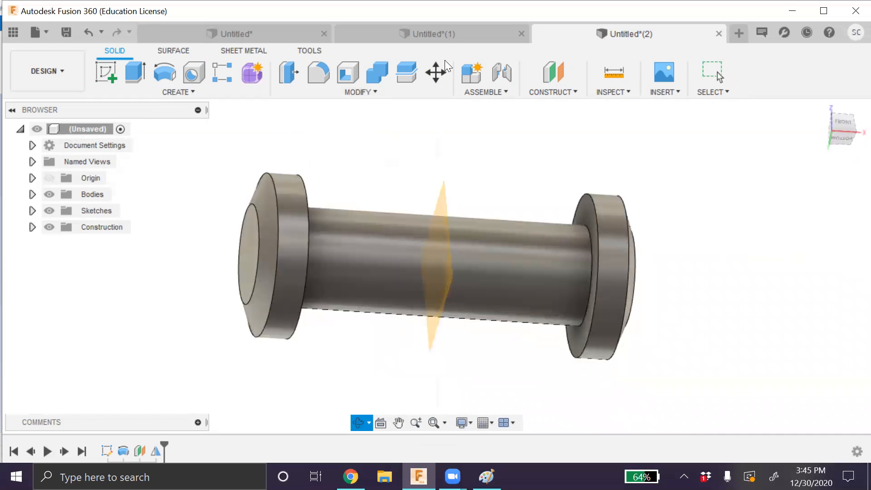
pyautogui.click(212, 34)
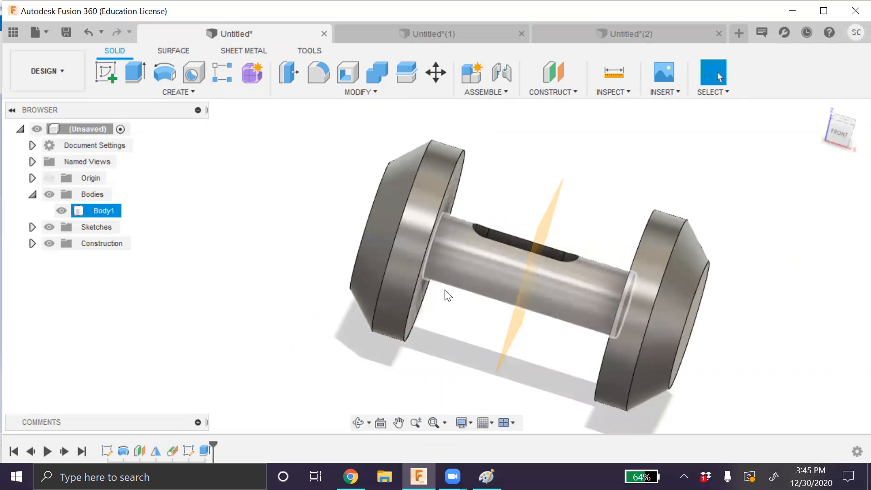
pyautogui.click(359, 422)
pyautogui.moveTo(350, 394); pyautogui.dragTo(325, 387)
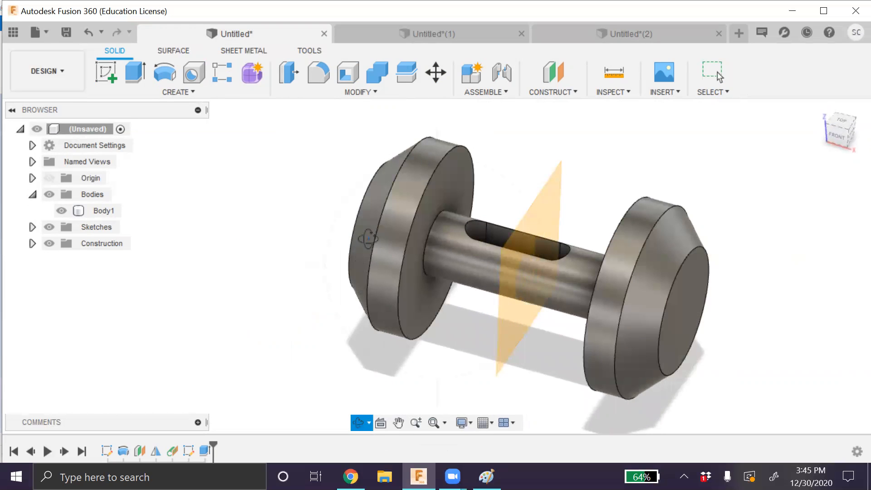
pyautogui.click(657, 33)
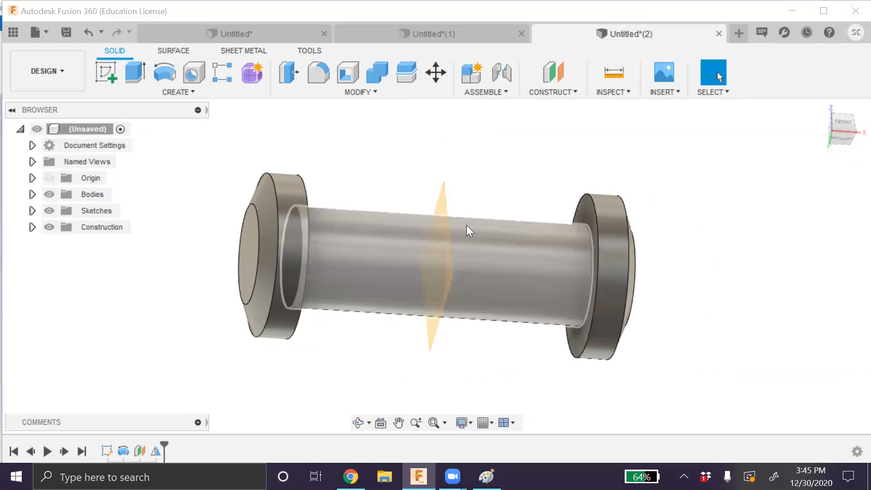
# Step: Create a tangent construction plane on the handle's cylindrical face at 0 deg, working from the front view
pyautogui.click(841, 120)
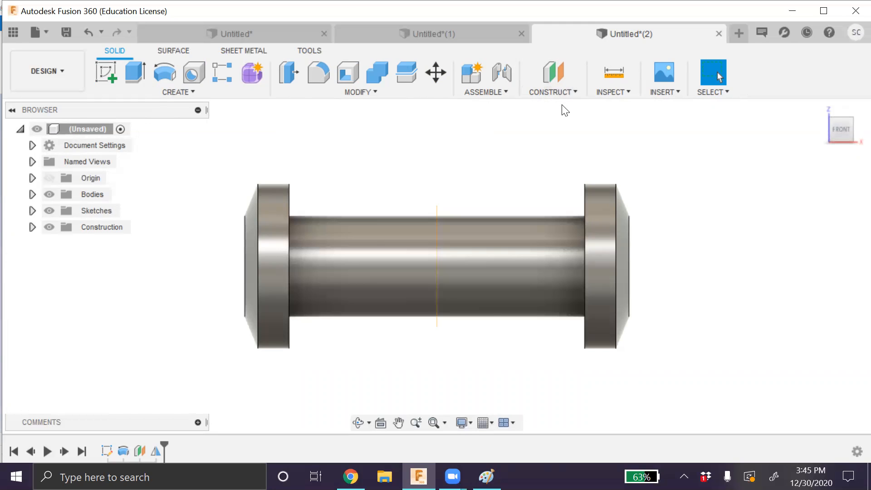
pyautogui.click(553, 90)
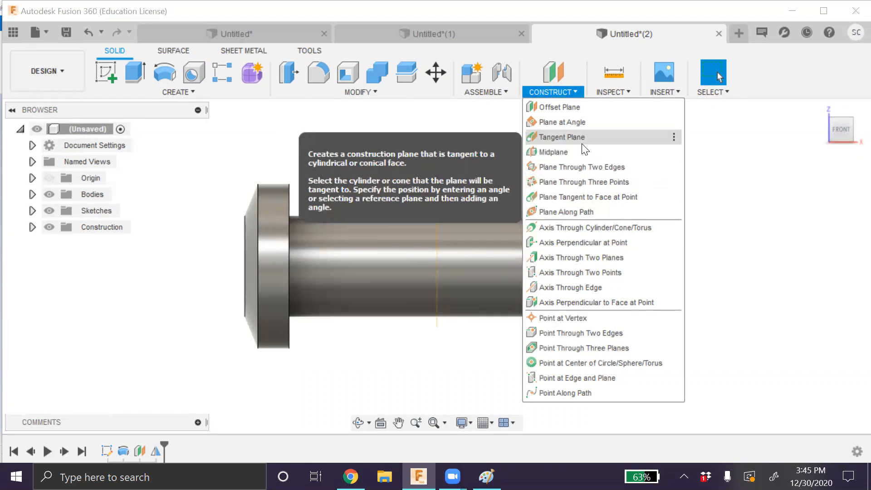
pyautogui.click(572, 138)
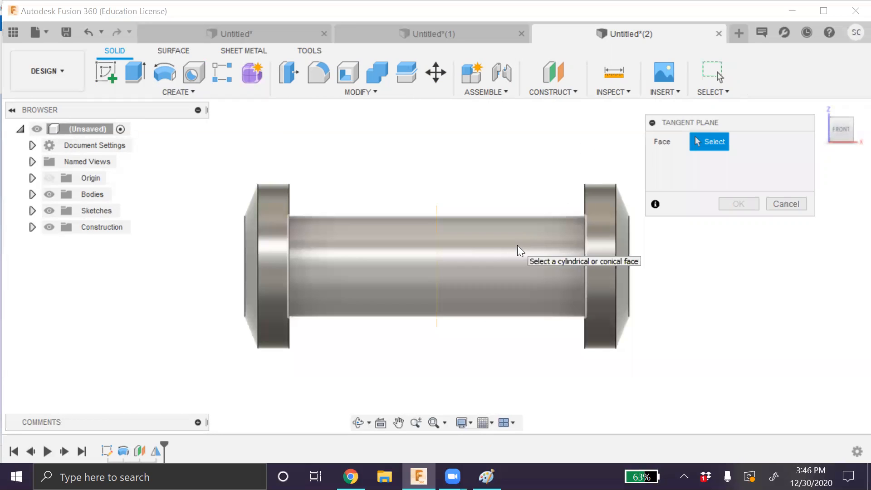
pyautogui.click(517, 245)
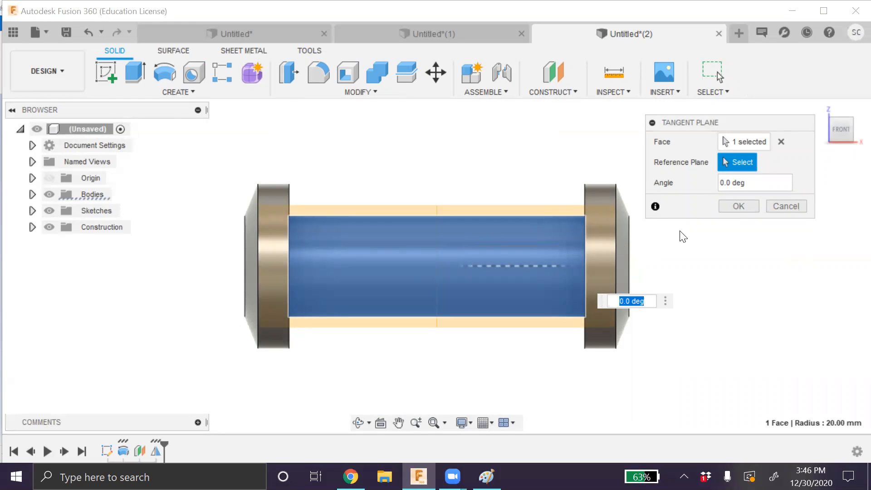
pyautogui.click(727, 207)
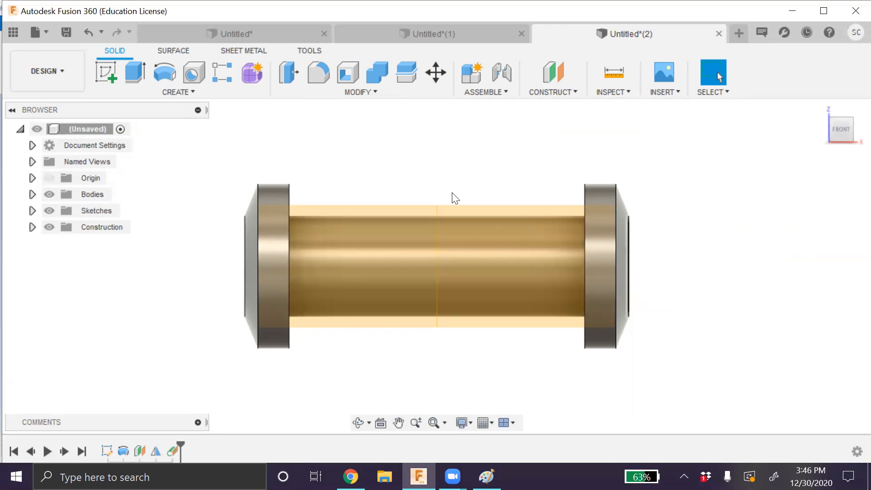
# Step: Sketch a center-to-center slot about 15 mm wide along the handle's axis on the tangent plane, and finish the sketch
pyautogui.click(484, 227)
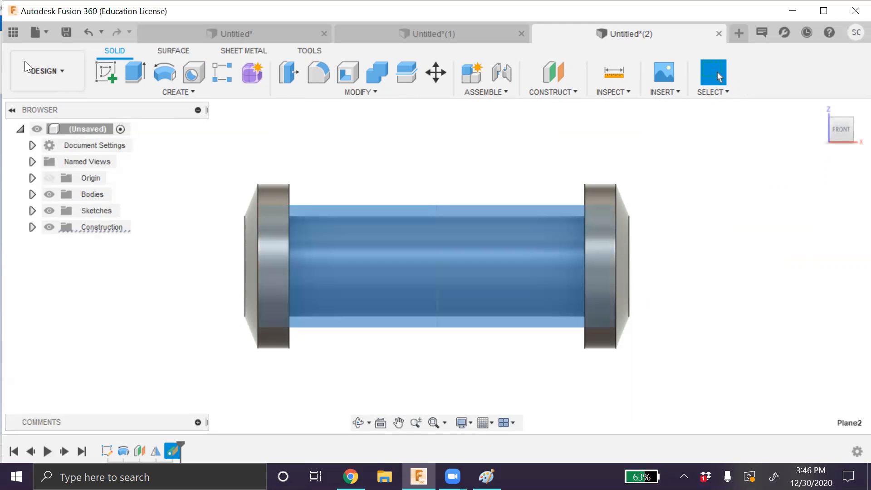
pyautogui.click(106, 72)
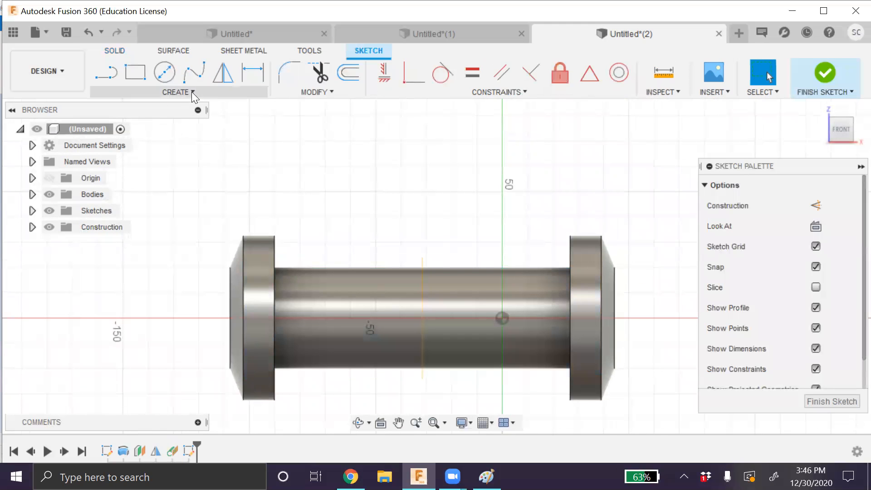
pyautogui.click(191, 92)
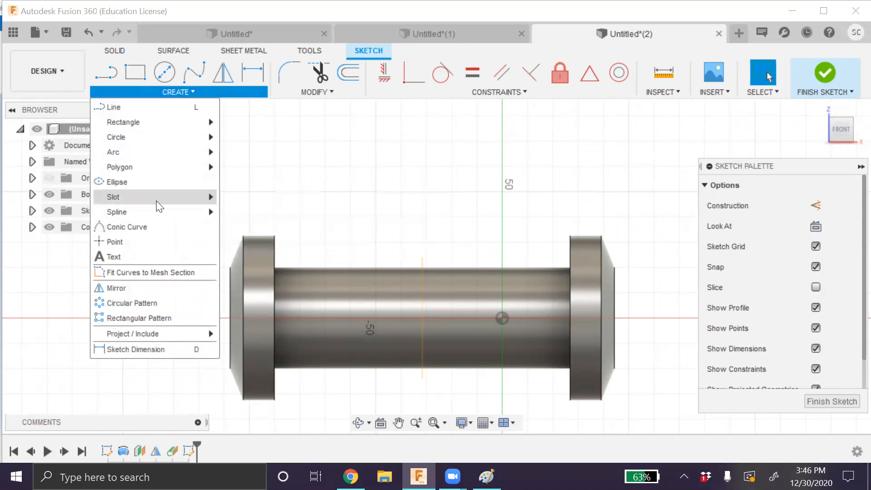
pyautogui.moveTo(156, 203)
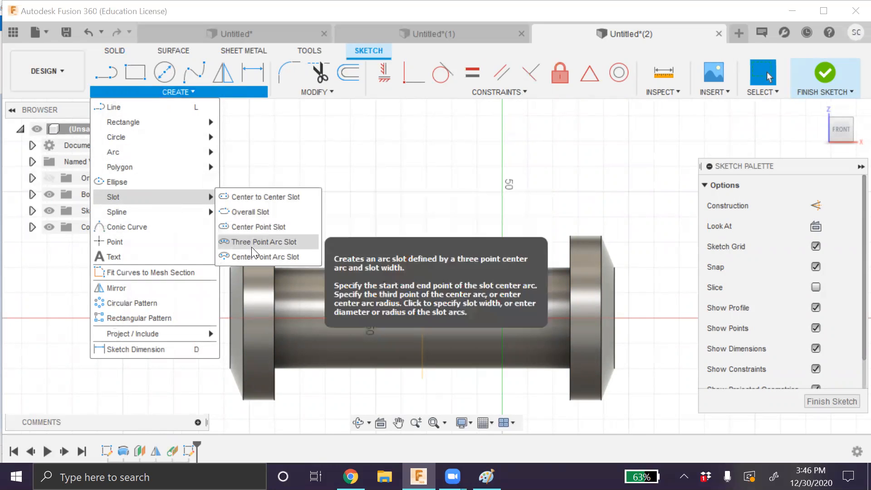
pyautogui.click(252, 197)
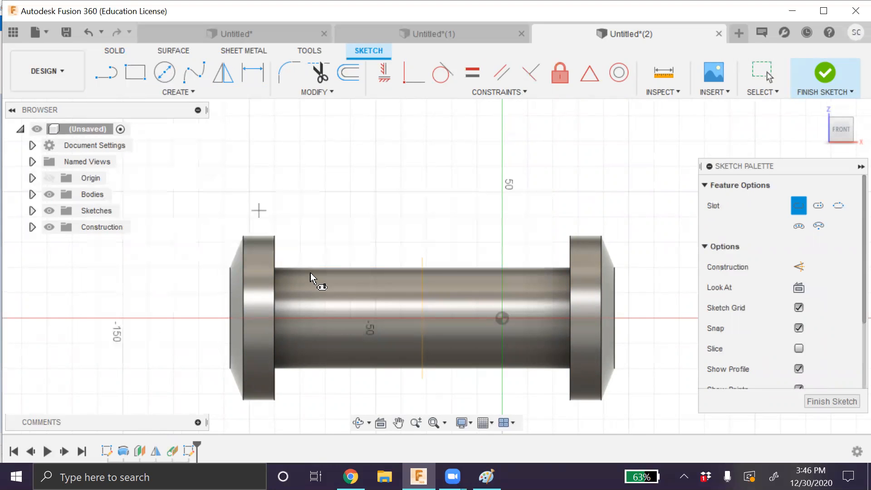
pyautogui.click(376, 317)
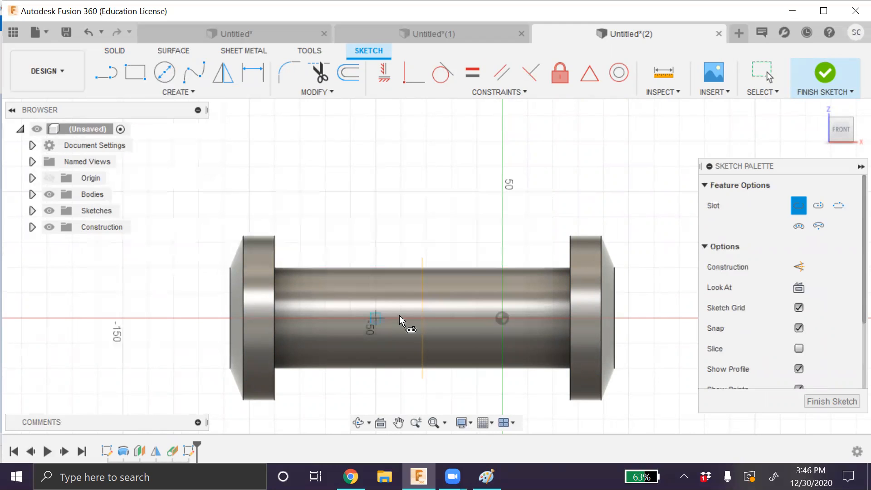
pyautogui.click(468, 318)
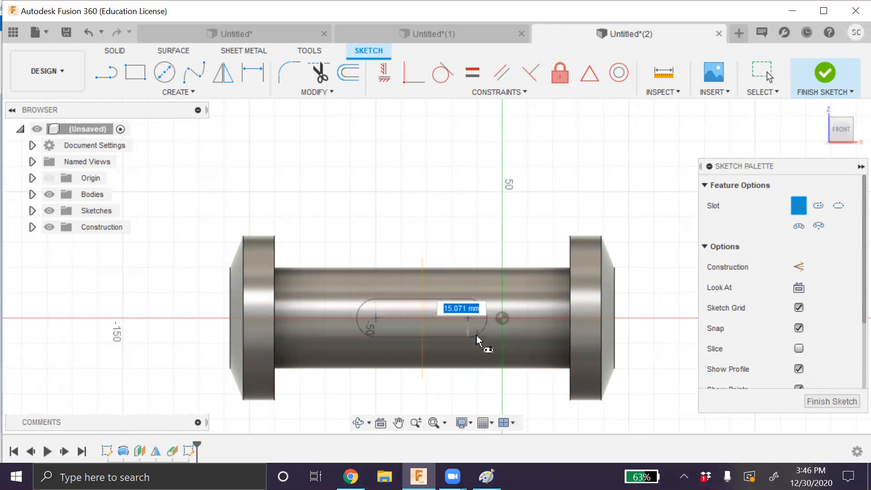
pyautogui.press('Return')
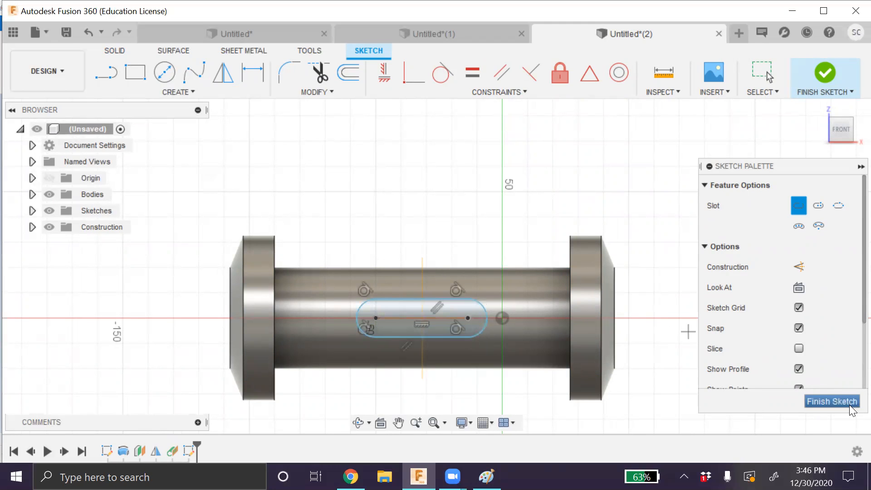
pyautogui.click(850, 407)
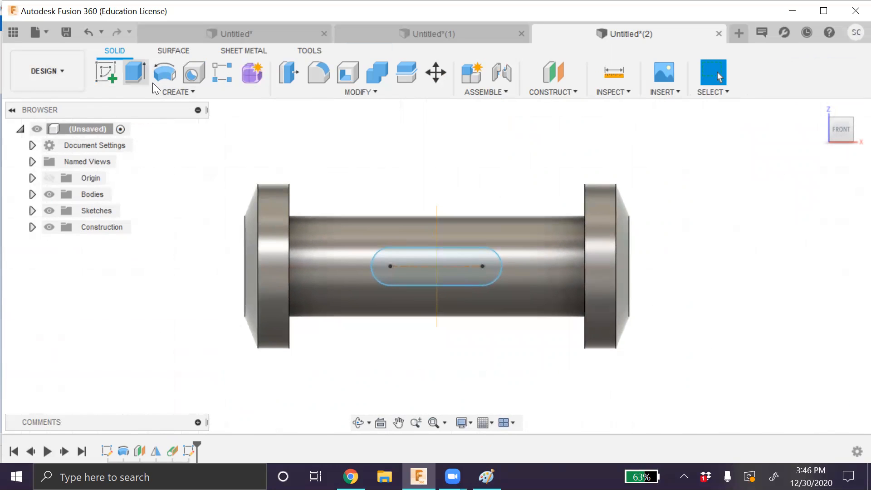
# Step: Set up an Extrude of the slot profile as a Cut with a distance of -10 mm
pyautogui.click(141, 78)
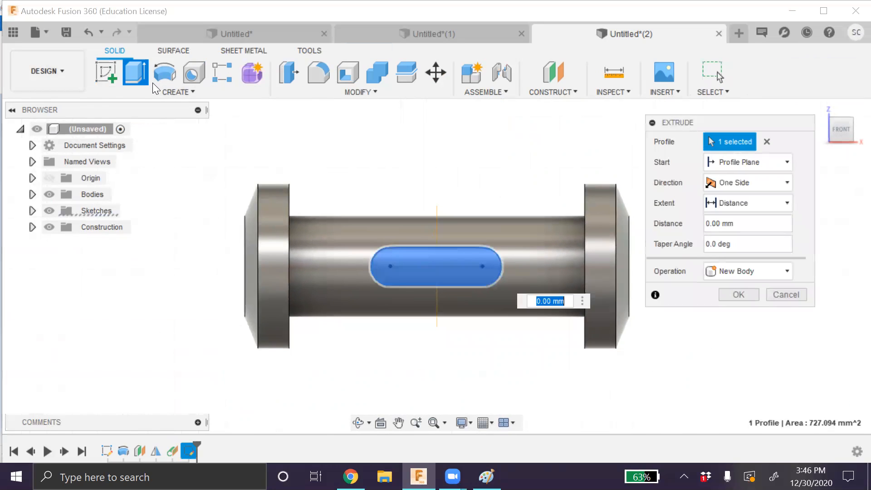
pyautogui.click(744, 271)
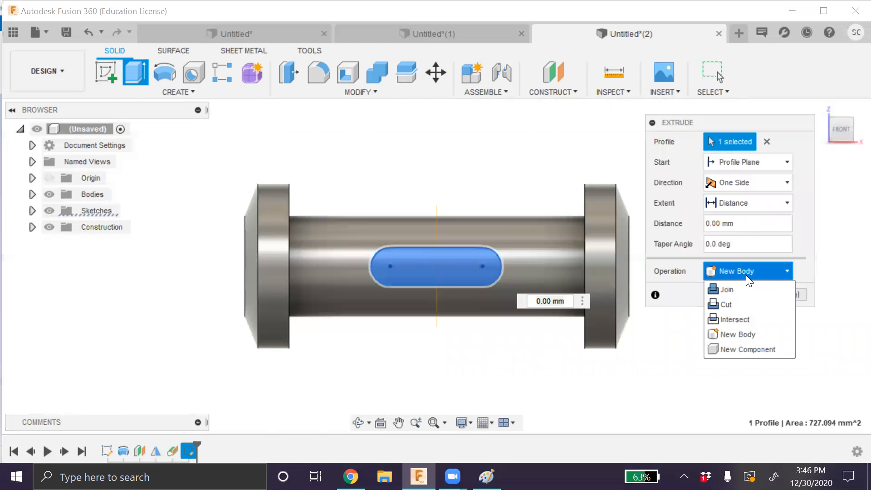
pyautogui.click(748, 303)
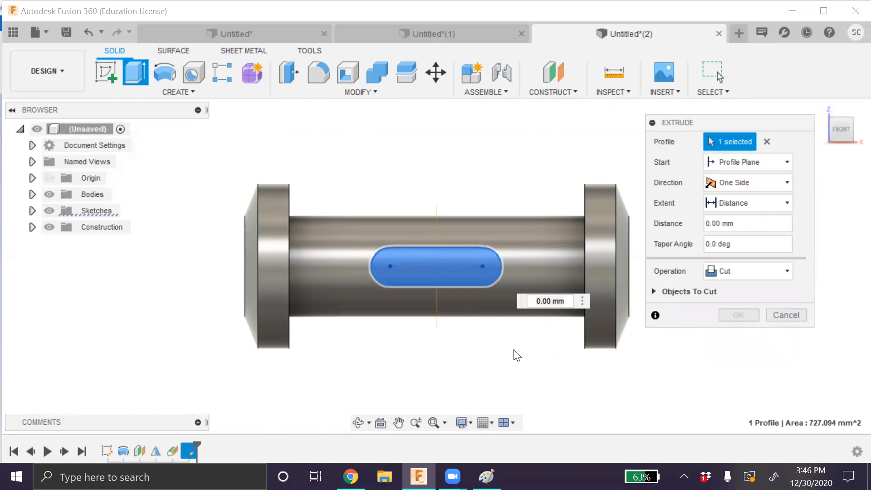
pyautogui.click(750, 223)
pyautogui.write('-10')
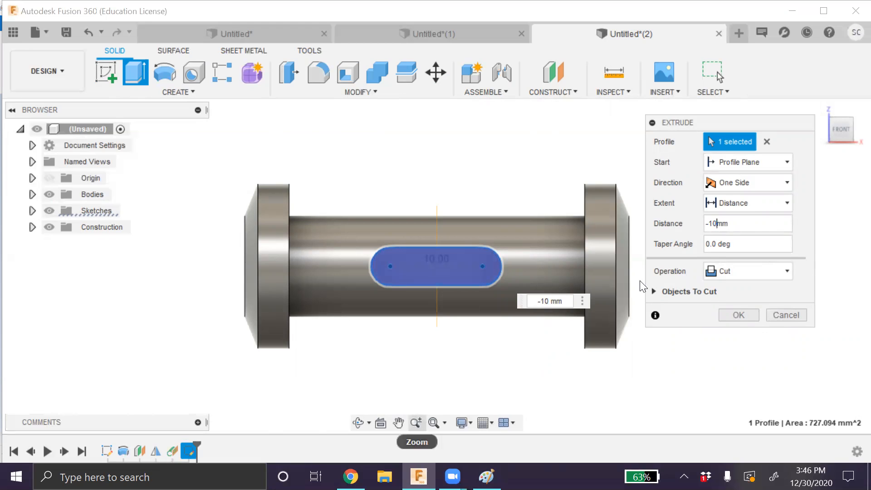
# Step: Try a cut distance of 10 mm in the opposite direction, then restore -10 mm
pyautogui.press('Left')
pyautogui.press('Left')
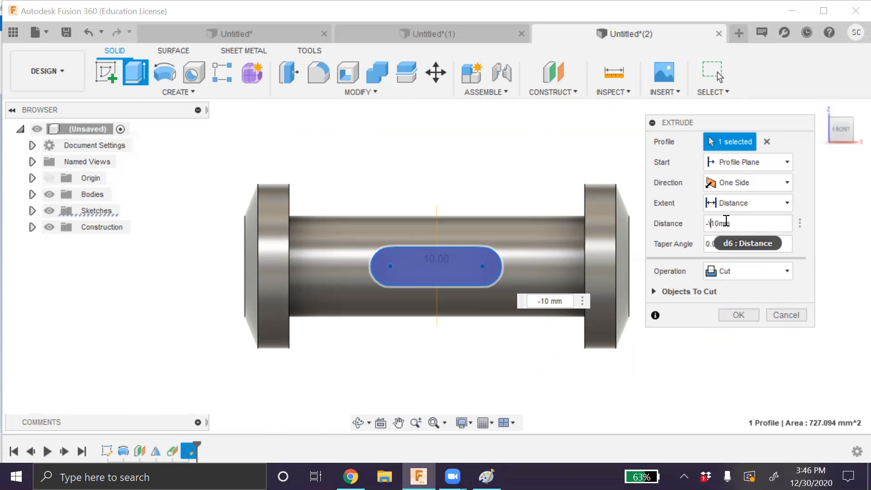
pyautogui.press('BackSpace')
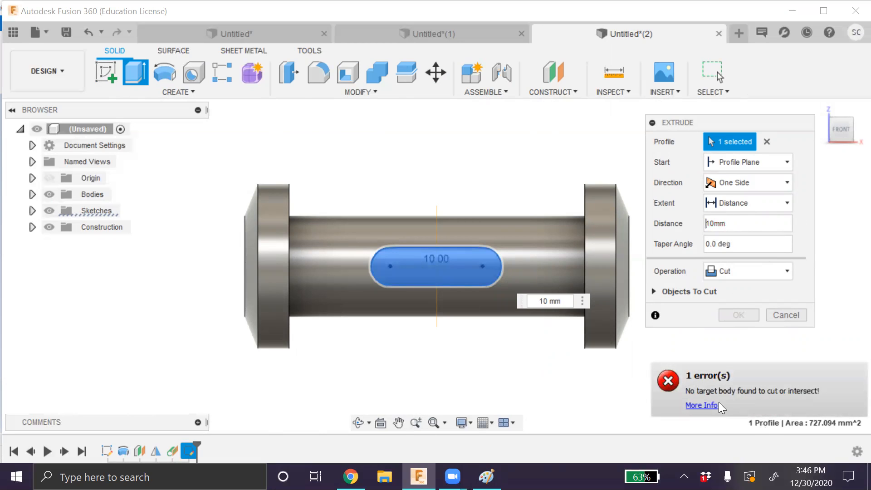
pyautogui.write('-')
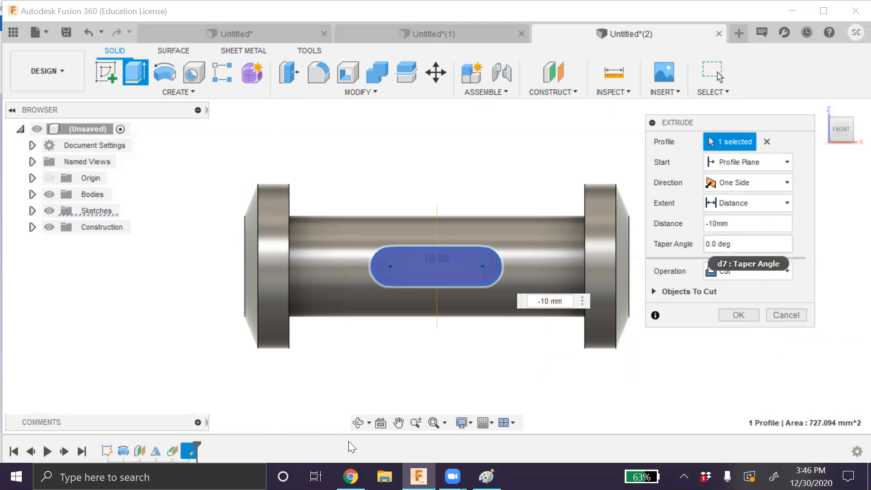
# Step: Complete the -10 mm slot cut in the handle, inspect it from below, and expand the Bodies folder
pyautogui.click(358, 422)
pyautogui.moveTo(353, 389); pyautogui.dragTo(350, 262)
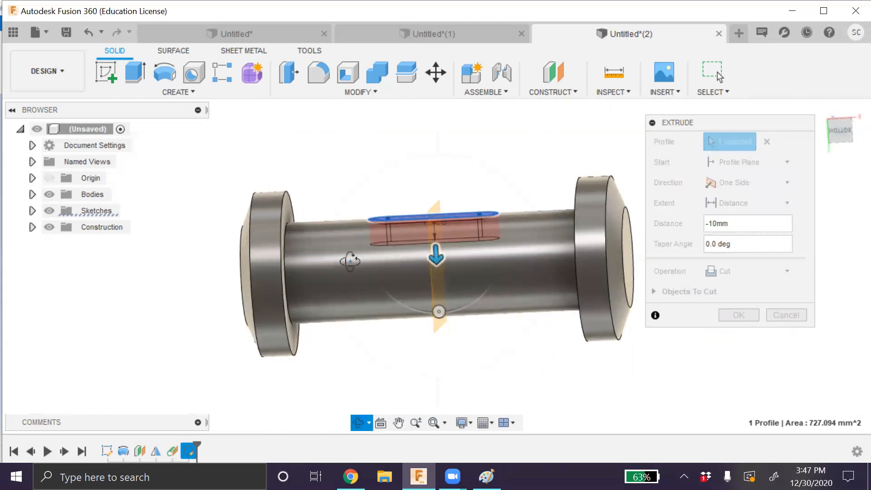
pyautogui.click(743, 269)
pyautogui.click(737, 314)
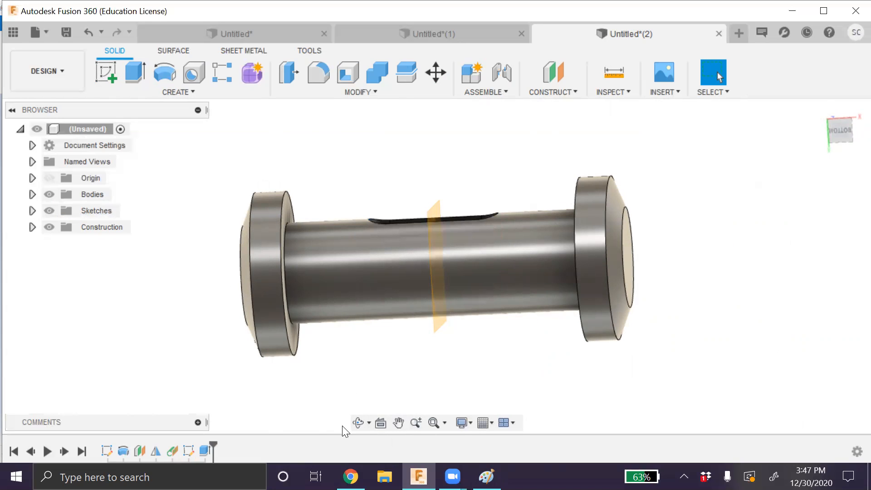
pyautogui.moveTo(345, 445); pyautogui.dragTo(352, 402)
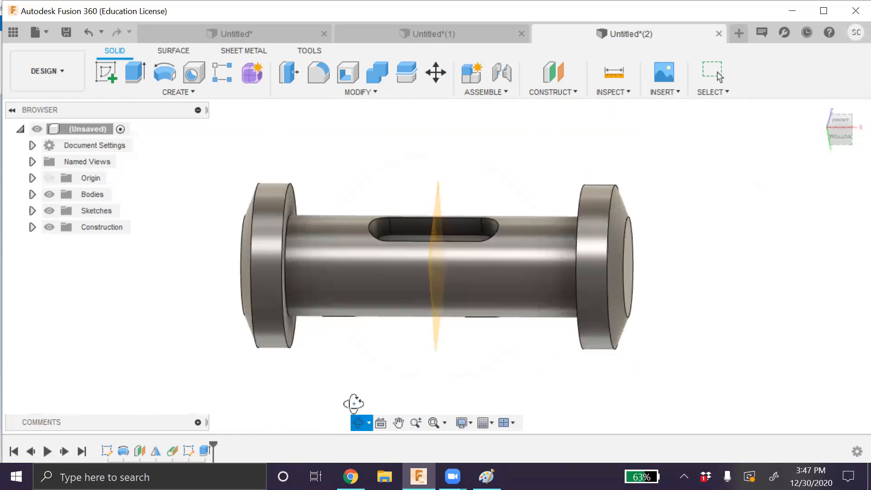
pyautogui.click(32, 195)
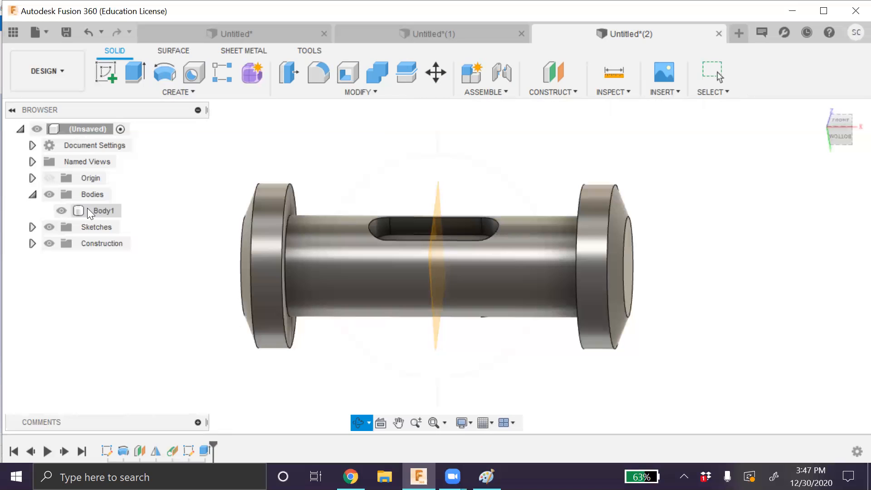
pyautogui.press('Escape')
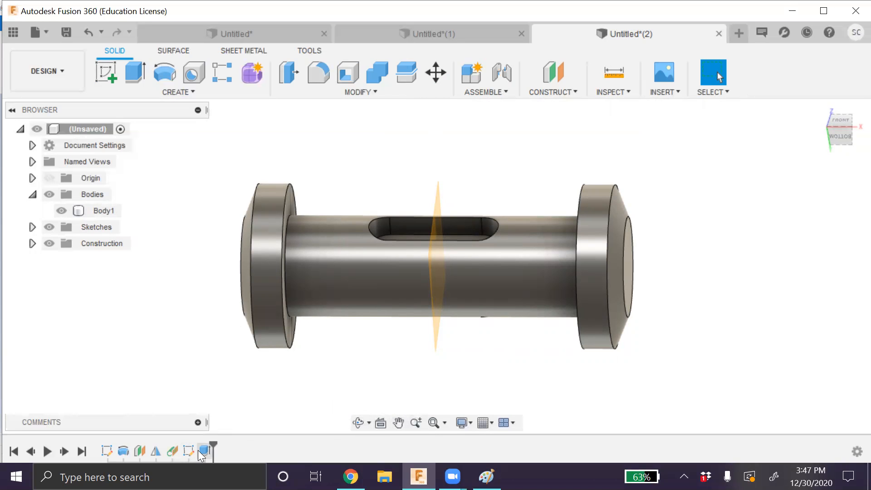
# Step: Edit the slot extrusion to extend 20 mm outward from the handle as a New Body
pyautogui.rightClick(200, 450)
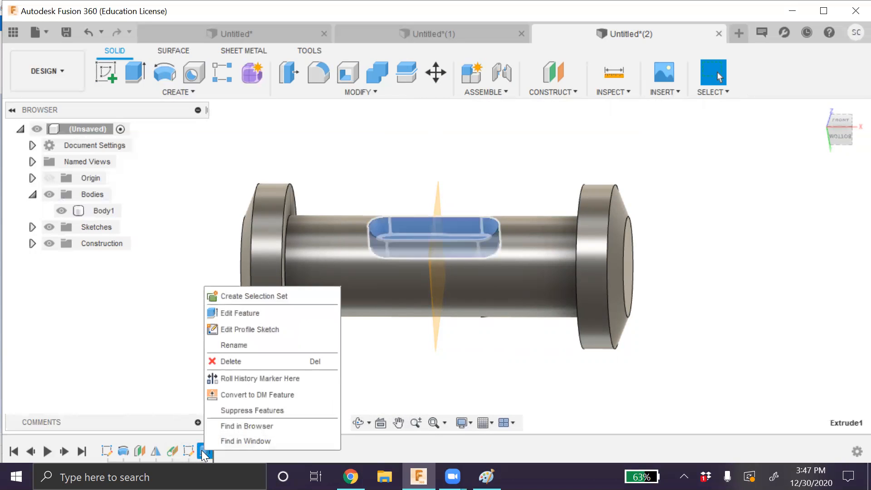
pyautogui.click(246, 319)
pyautogui.click(766, 276)
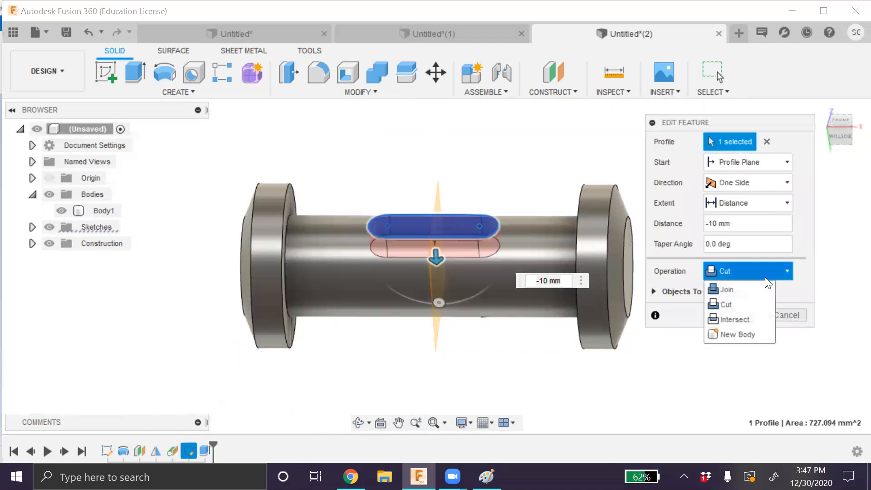
pyautogui.click(736, 290)
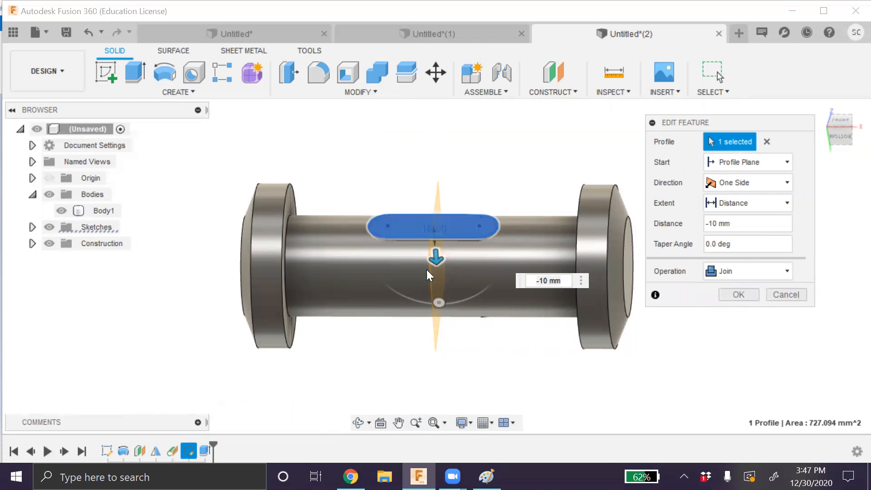
pyautogui.moveTo(436, 257); pyautogui.dragTo(421, 205)
pyautogui.click(749, 272)
pyautogui.click(743, 336)
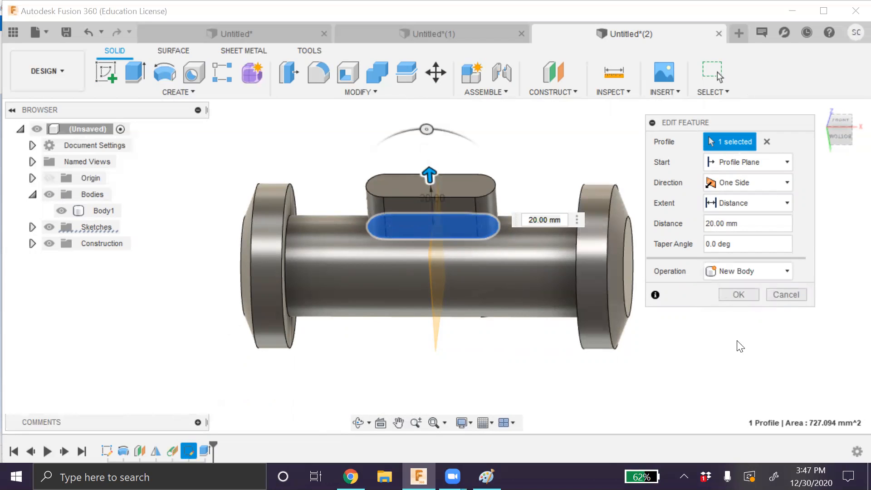
pyautogui.click(738, 294)
# Step: Hide and show Body2 and Body1 in turn to check that they are separate bodies
pyautogui.click(64, 232)
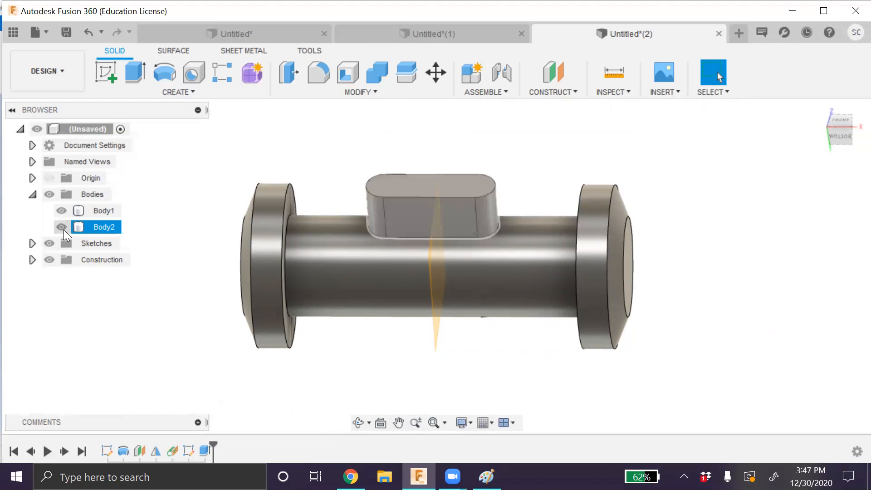
pyautogui.click(62, 227)
pyautogui.click(62, 211)
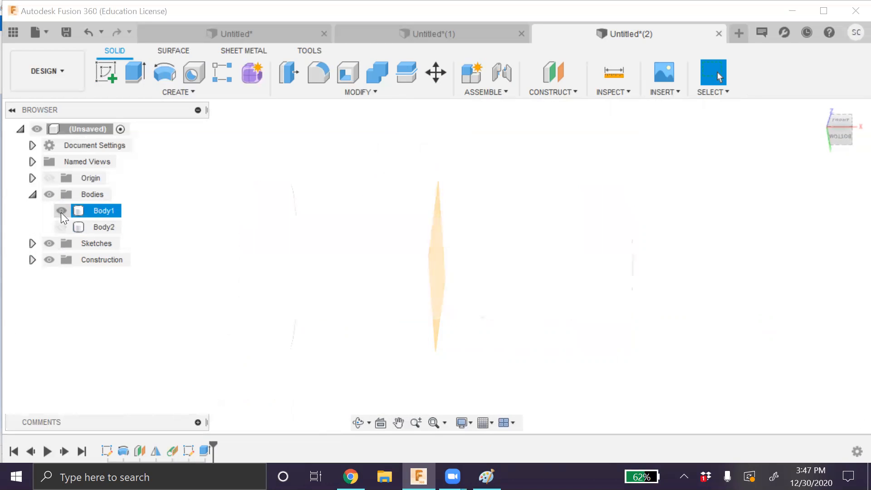
pyautogui.click(60, 211)
pyautogui.click(62, 226)
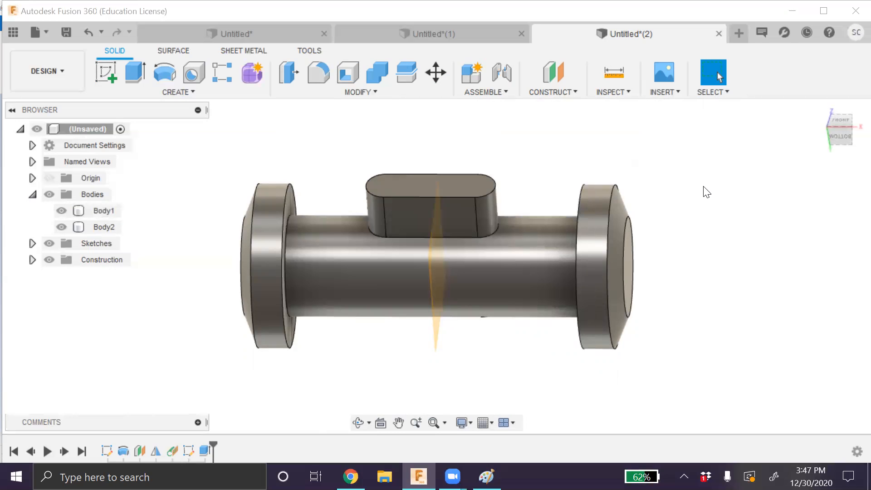
# Step: Combine the slot-shaped body as target with the dumbbell body as tool, using the Join operation
pyautogui.write('scom')
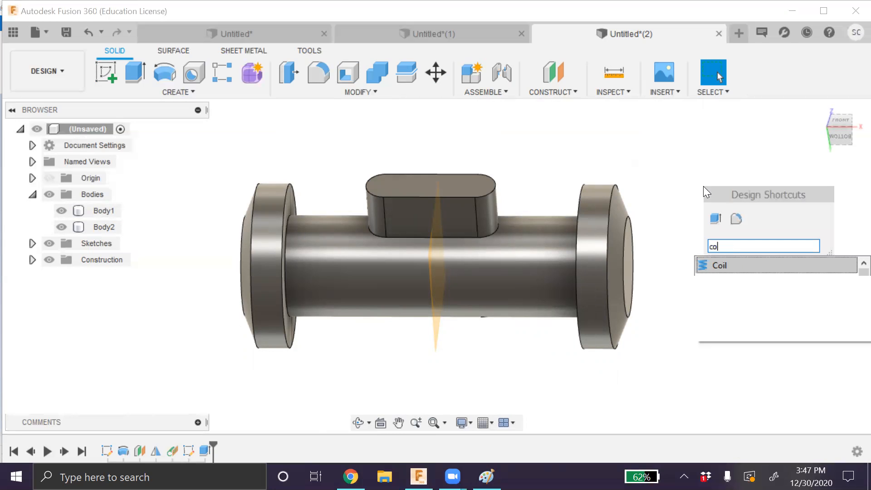
pyautogui.press('Return')
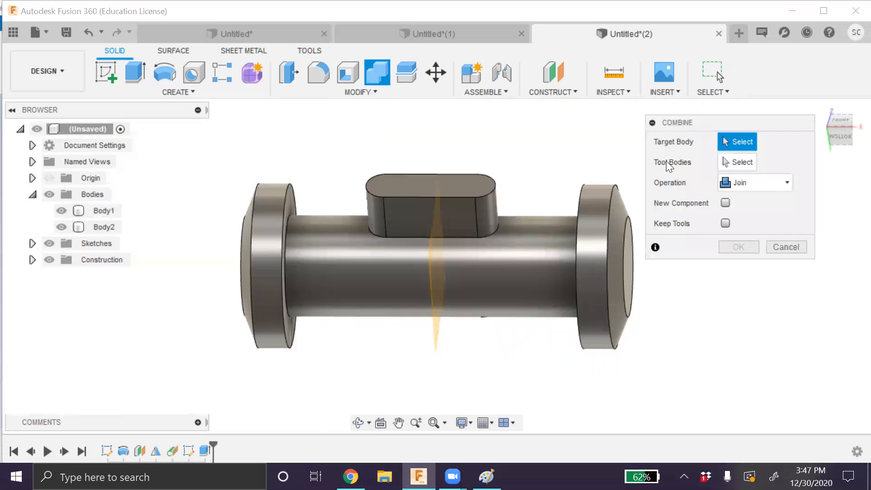
pyautogui.click(459, 207)
pyautogui.click(514, 265)
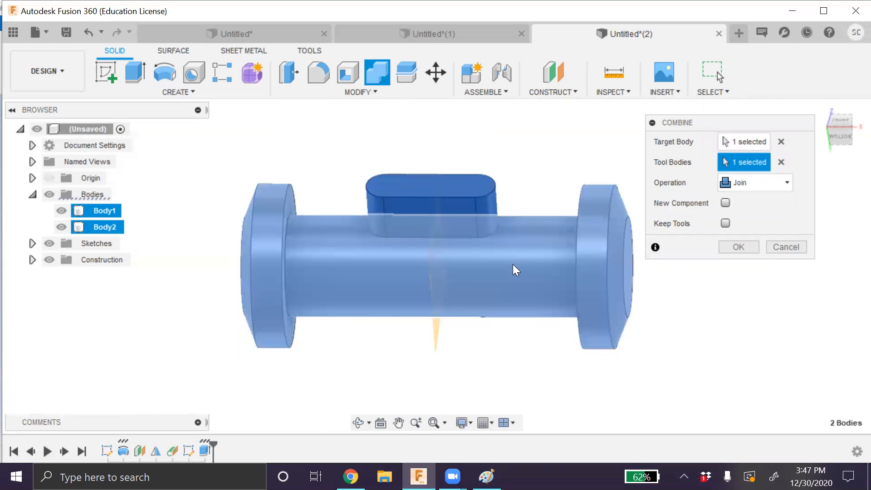
pyautogui.click(744, 182)
pyautogui.click(744, 201)
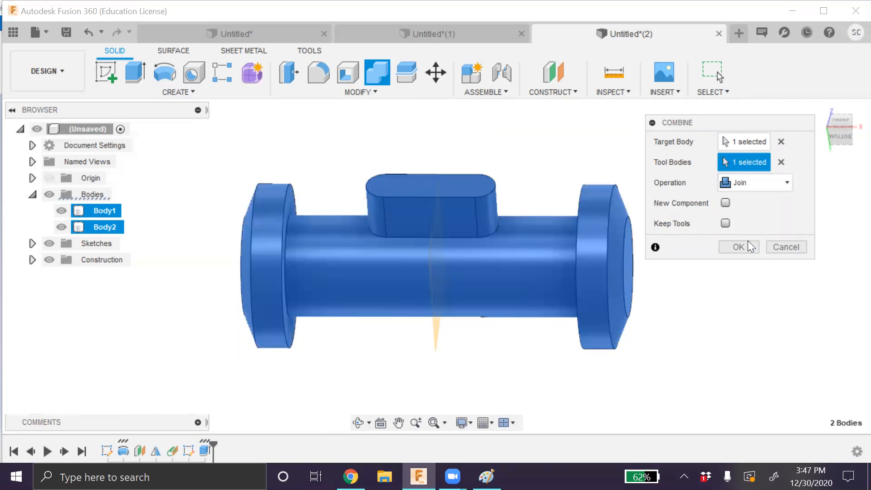
pyautogui.click(748, 245)
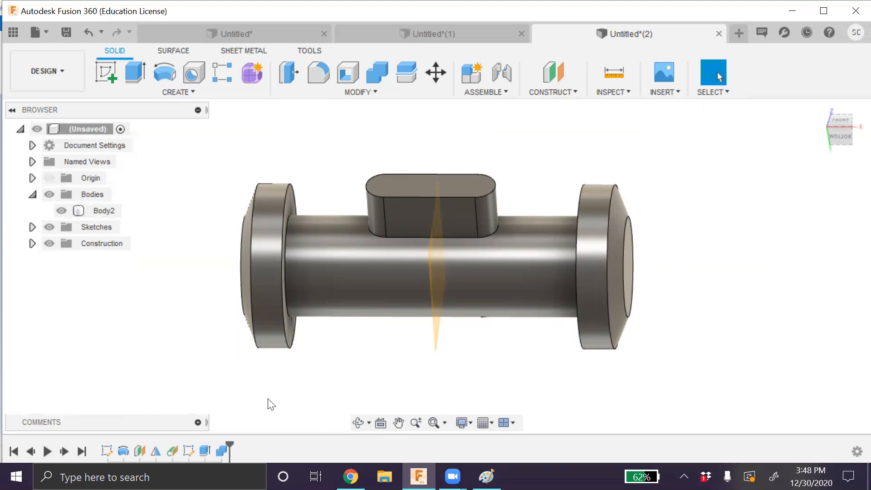
# Step: Examine the combined dumbbell, the lofted model and the first dumbbell document, replaying the timelines of the latter two
pyautogui.click(358, 423)
pyautogui.moveTo(352, 404); pyautogui.dragTo(359, 351)
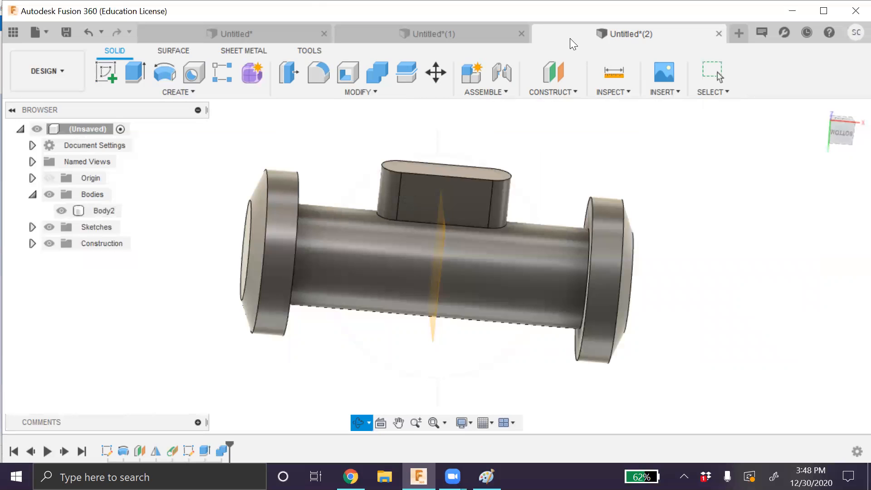
pyautogui.click(459, 35)
pyautogui.scroll(3, 592, 188)
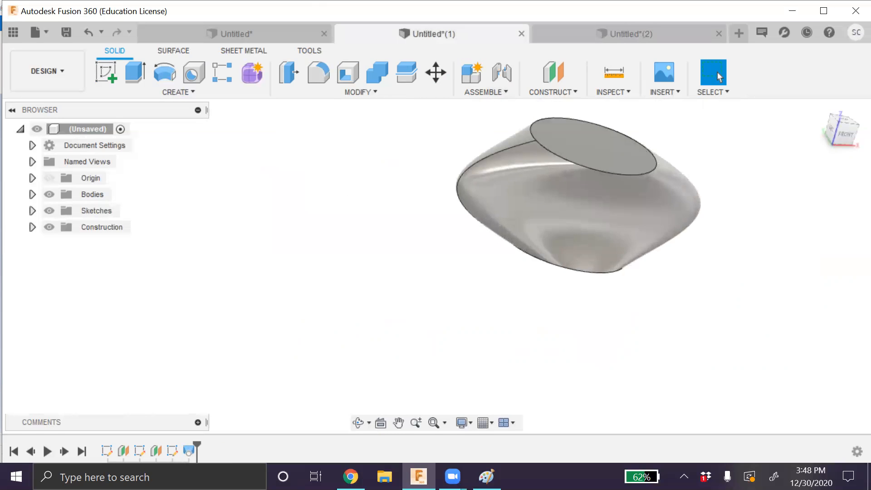
pyautogui.scroll(-3, 726, 190)
pyautogui.scroll(3, 715, 137)
pyautogui.scroll(2, 716, 143)
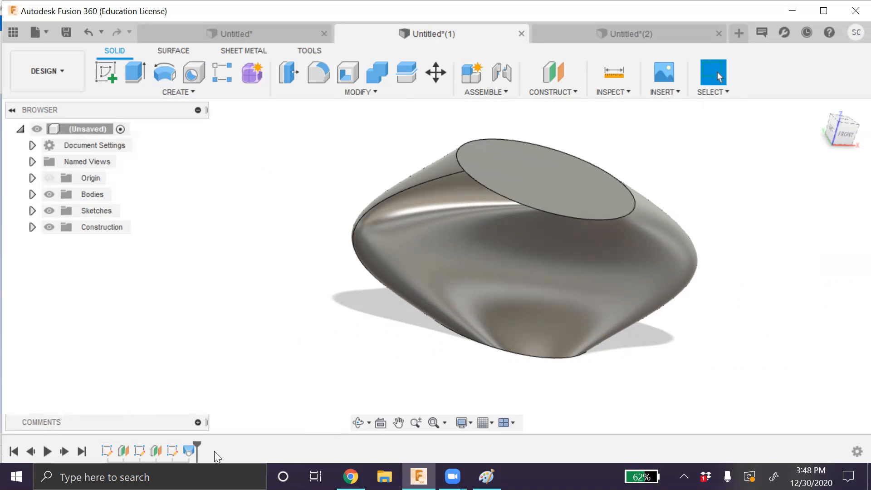
pyautogui.click(46, 452)
pyautogui.click(248, 35)
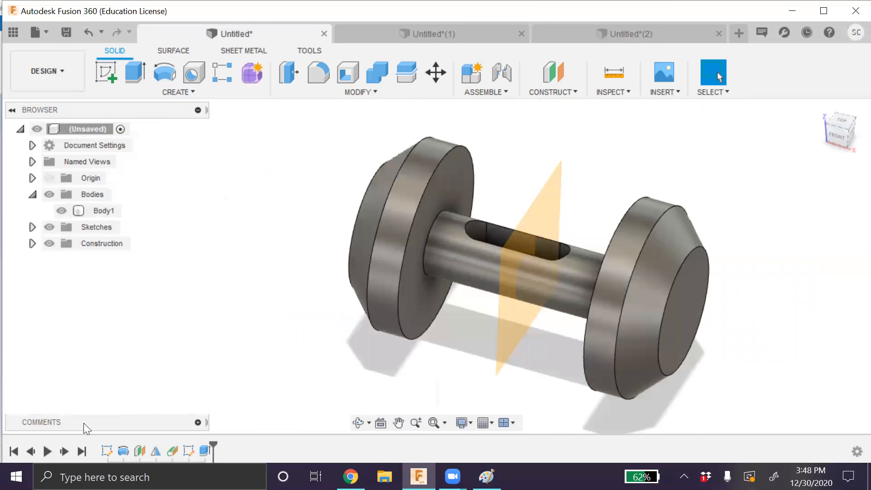
pyautogui.click(44, 457)
pyautogui.click(660, 33)
pyautogui.click(495, 38)
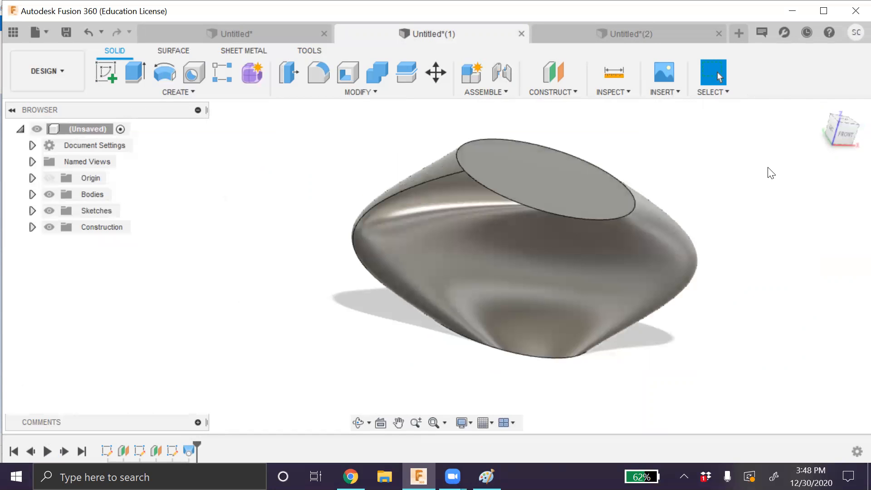
# Step: Start a new design, sketch a circle centered on the origin on the XY plane, and finish the sketch
pyautogui.click(740, 33)
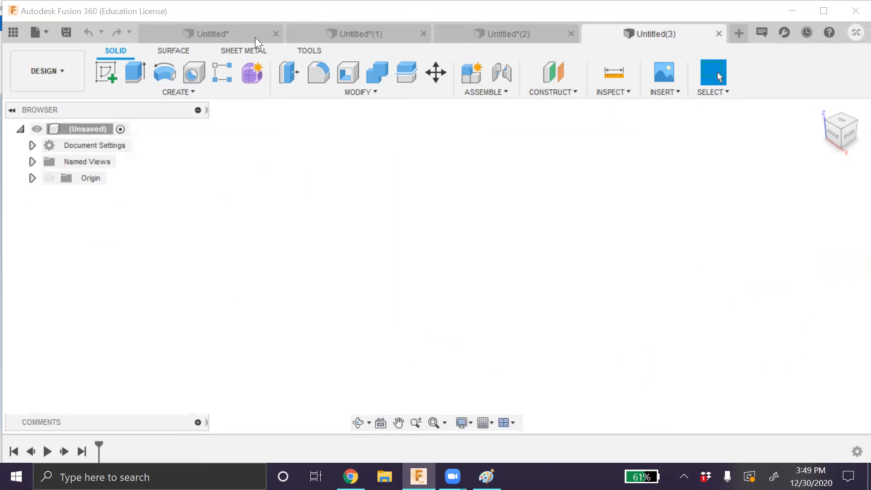
pyautogui.click(104, 72)
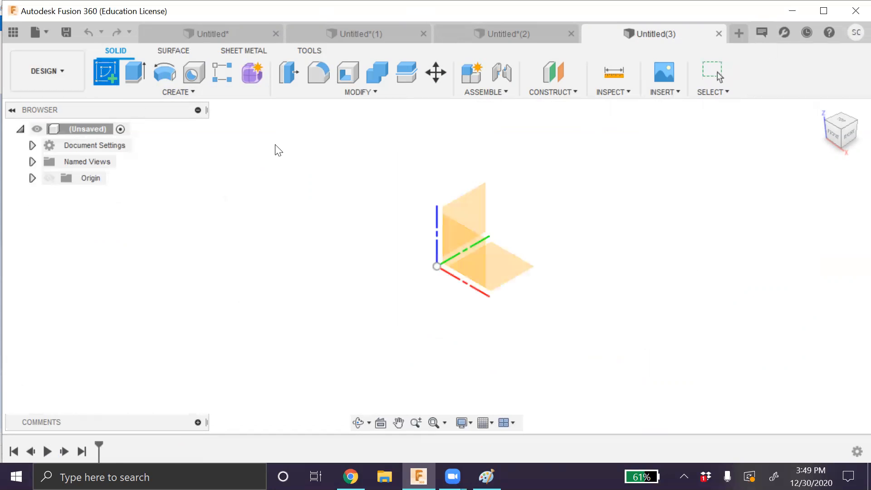
pyautogui.click(505, 257)
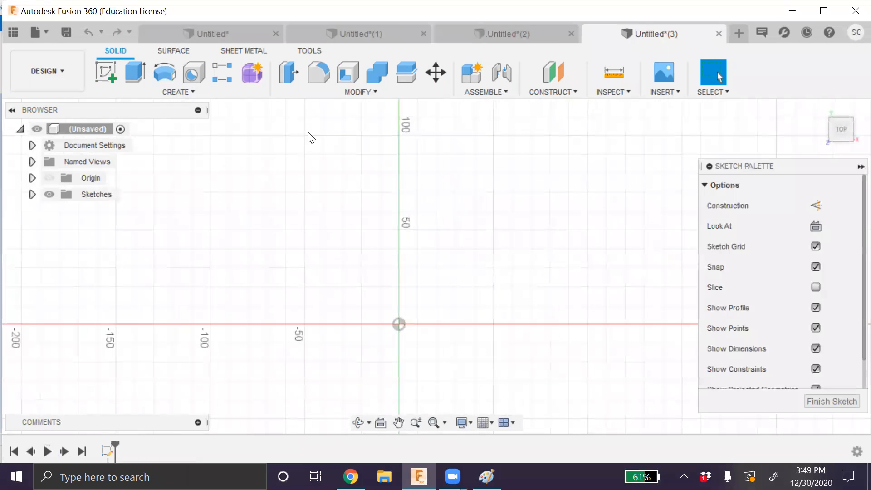
pyautogui.click(164, 72)
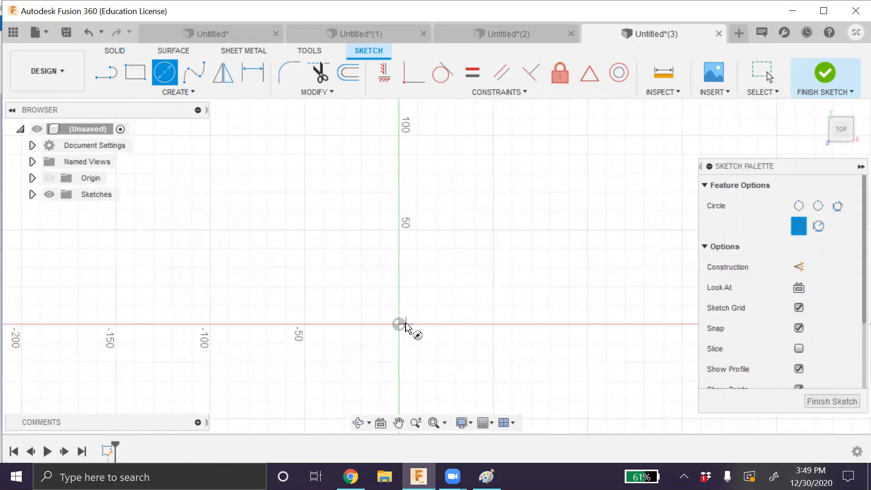
pyautogui.click(399, 324)
pyautogui.click(424, 349)
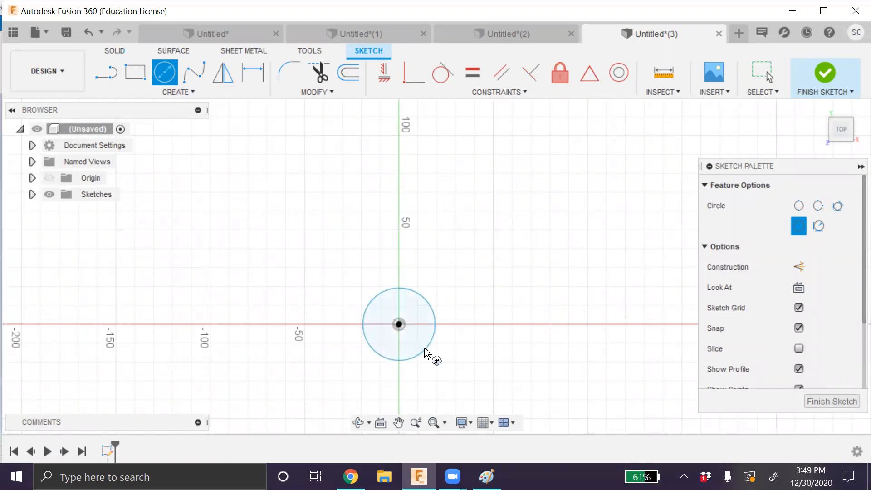
pyautogui.click(812, 400)
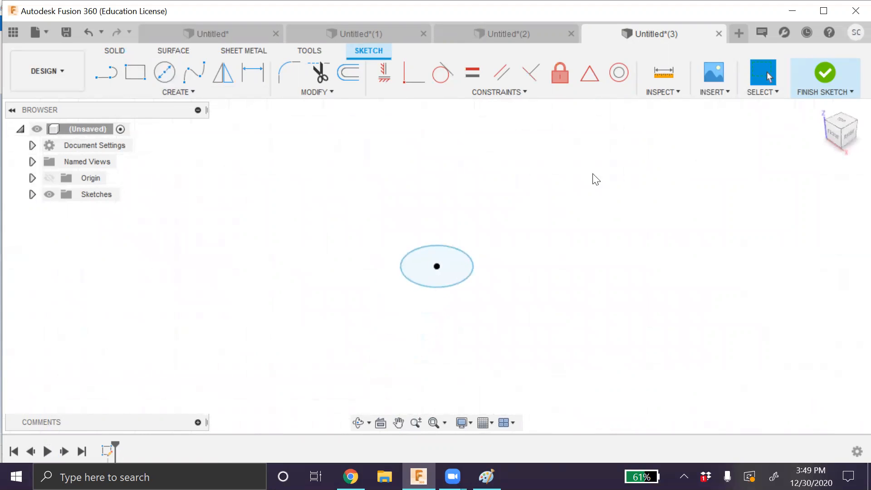
# Step: Try a construction plane offset 25 mm from the XY plane, and undo it
pyautogui.click(546, 95)
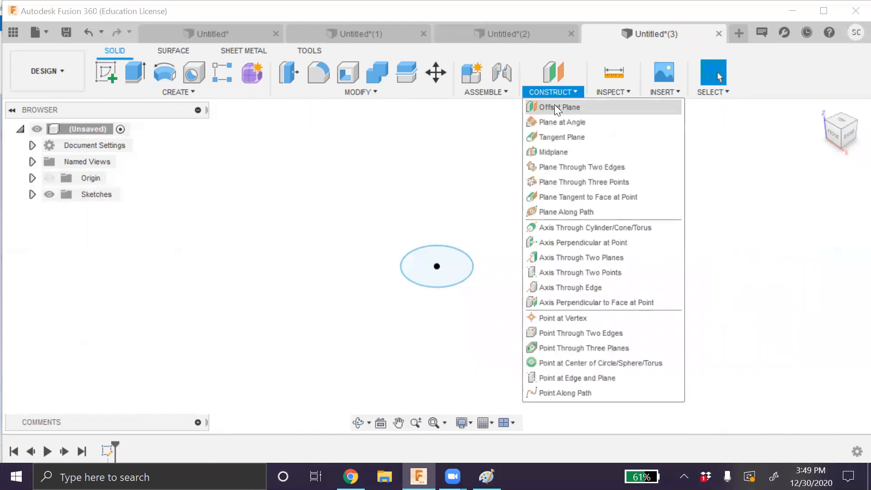
pyautogui.click(554, 105)
pyautogui.click(500, 262)
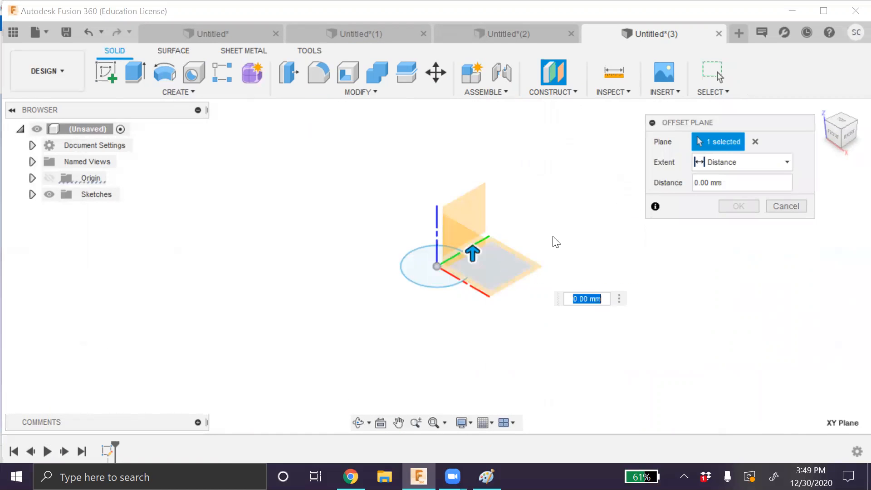
pyautogui.moveTo(735, 181); pyautogui.dragTo(687, 186)
pyautogui.write('25')
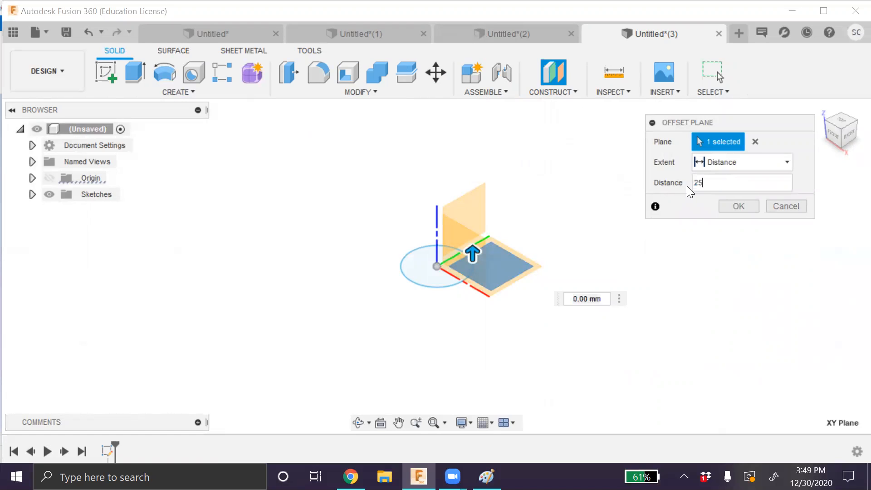
pyautogui.press('Return')
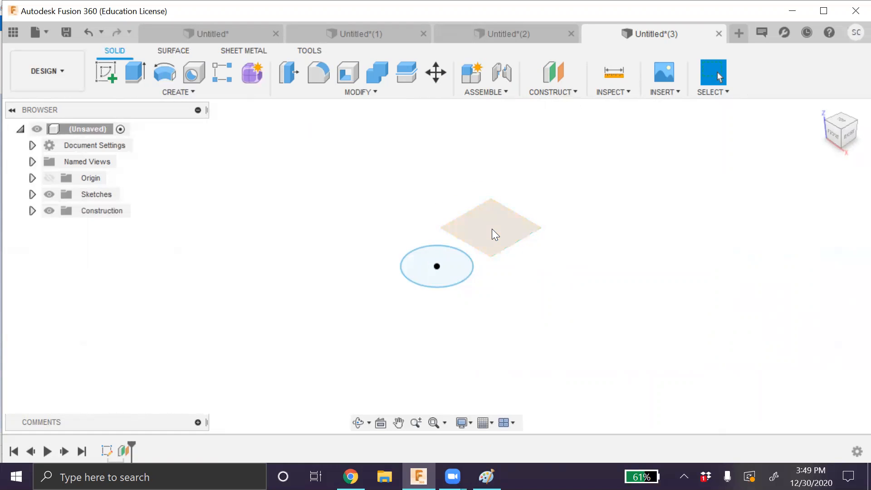
pyautogui.hotkey('ctrl', 'z')
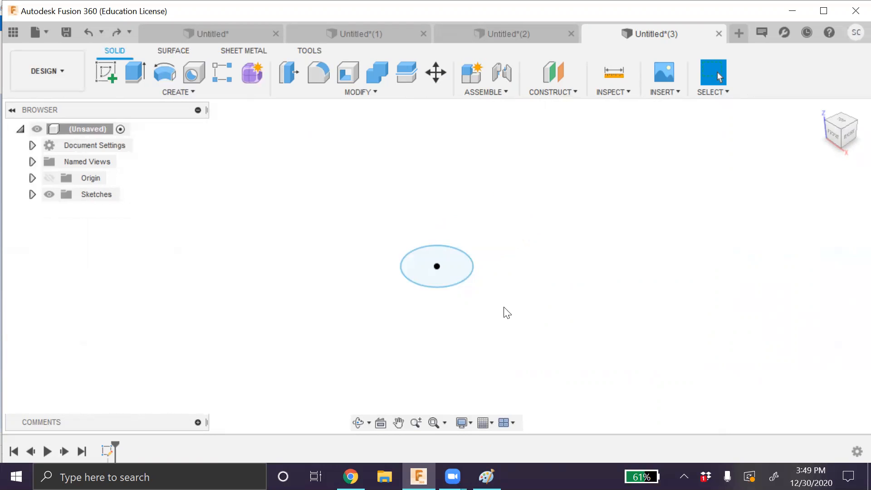
# Step: Create a construction plane offset 25 mm above the XY plane
pyautogui.click(561, 91)
pyautogui.click(572, 107)
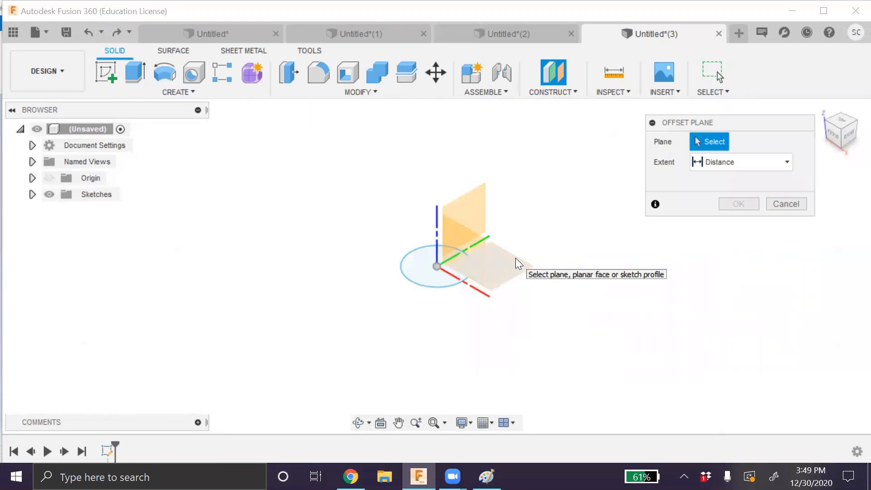
pyautogui.click(515, 258)
pyautogui.click(720, 180)
pyautogui.write('25')
pyautogui.press('Return')
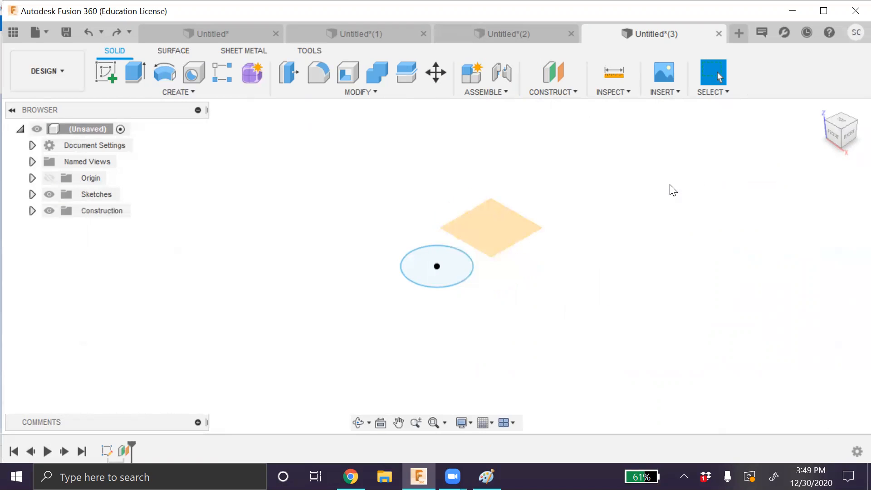
# Step: Sketch a circle larger than the base circle on the offset plane, centered on the origin, and finish the sketch
pyautogui.click(474, 229)
pyautogui.click(112, 75)
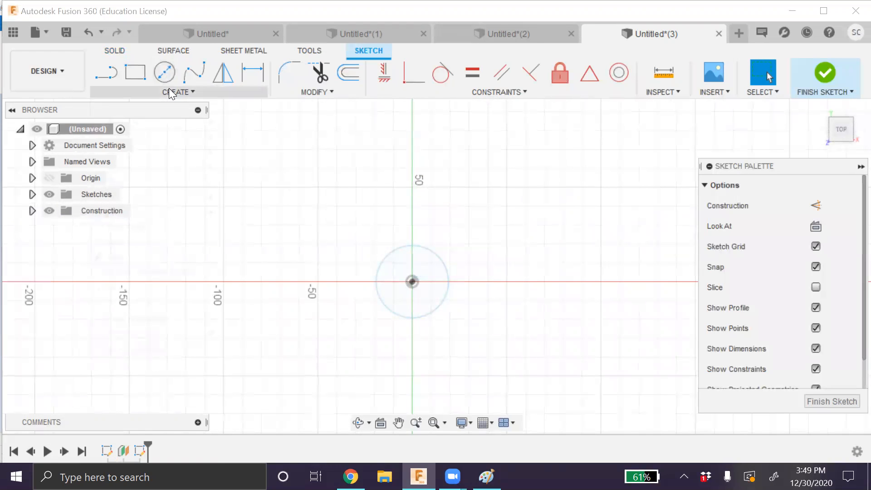
pyautogui.click(169, 89)
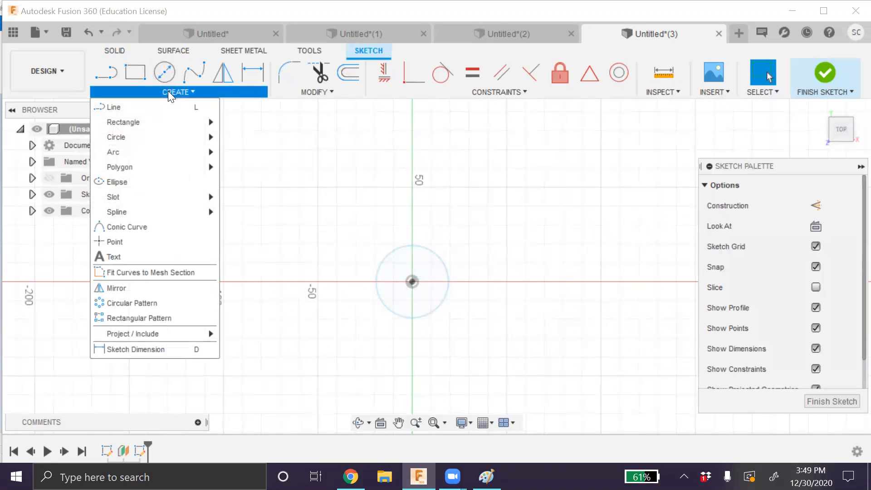
pyautogui.click(164, 72)
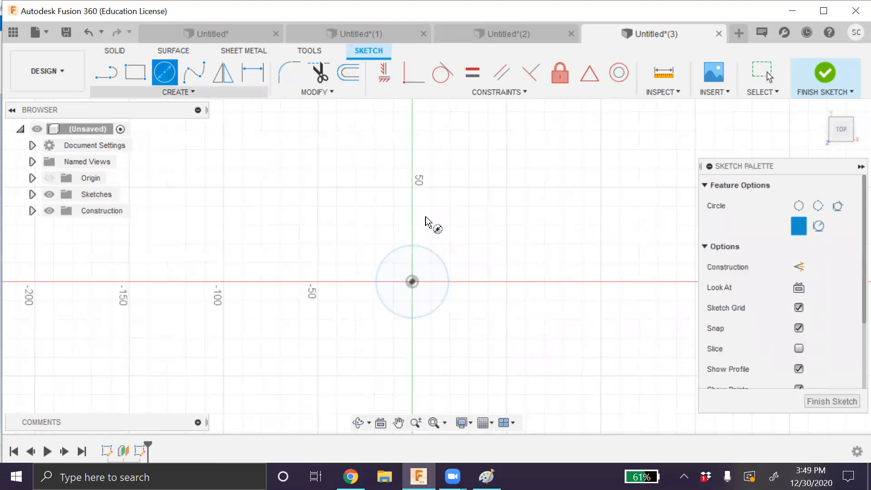
pyautogui.click(407, 283)
pyautogui.click(459, 337)
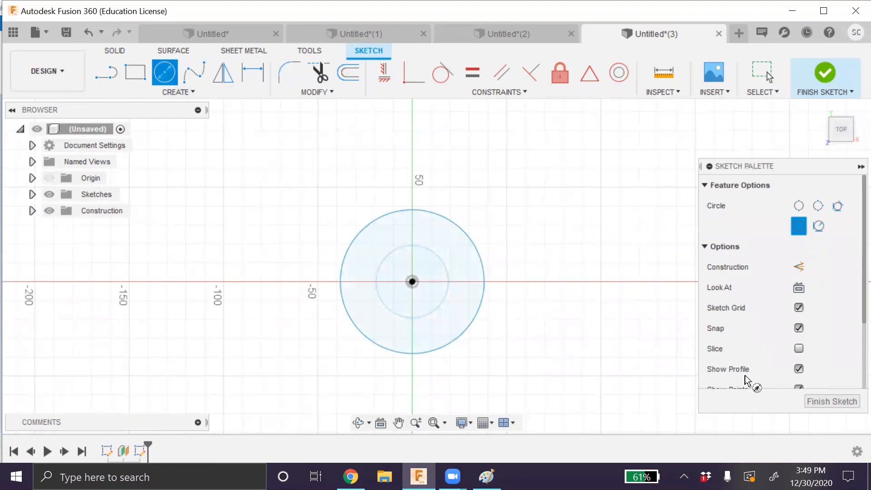
pyautogui.click(851, 403)
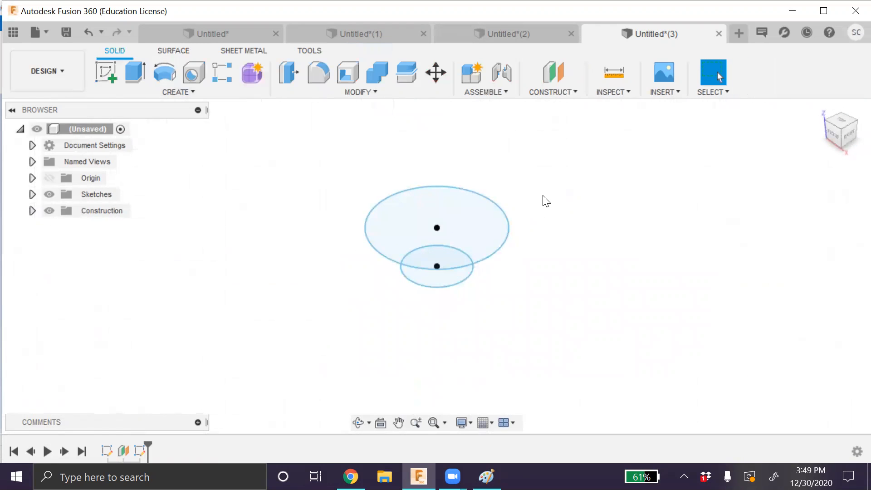
# Step: Create a second construction plane offset 20 mm above the larger circle's profile
pyautogui.click(573, 91)
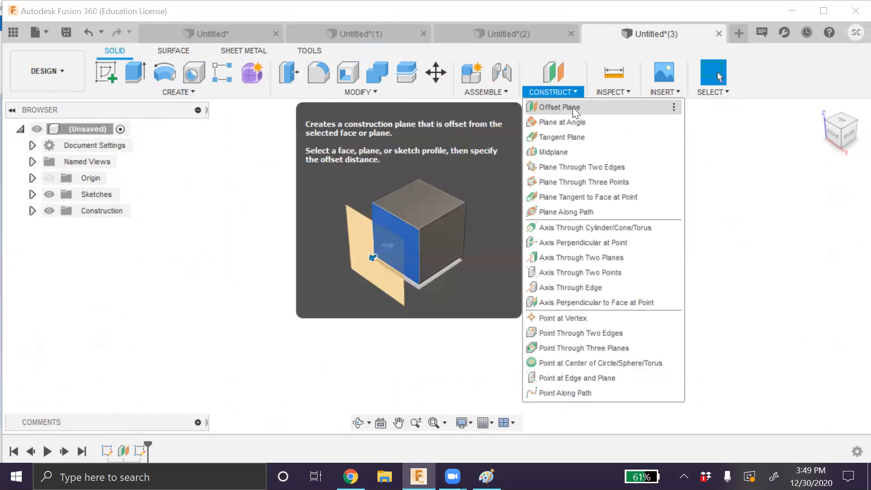
pyautogui.click(573, 107)
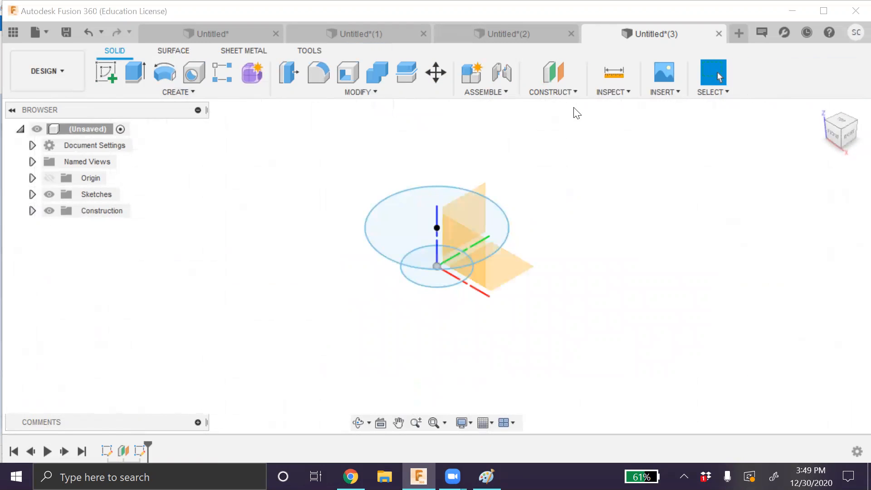
pyautogui.click(495, 217)
pyautogui.moveTo(722, 186); pyautogui.dragTo(670, 187)
pyautogui.write('20')
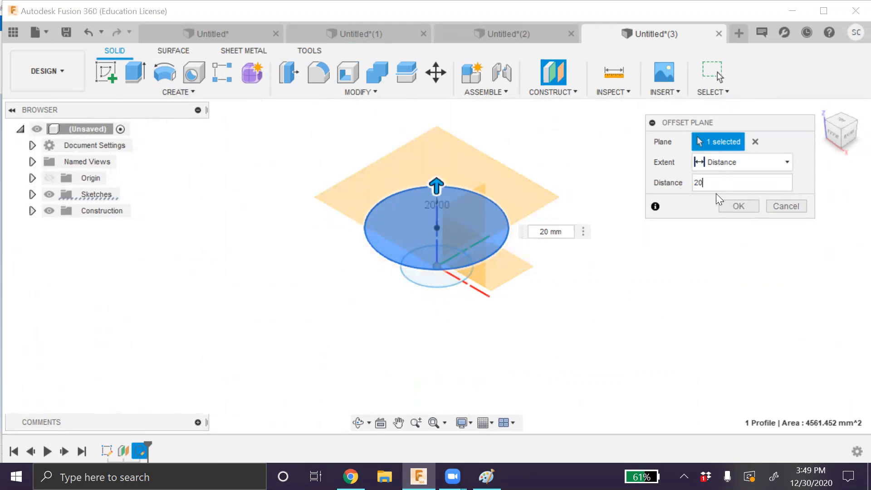
pyautogui.click(738, 206)
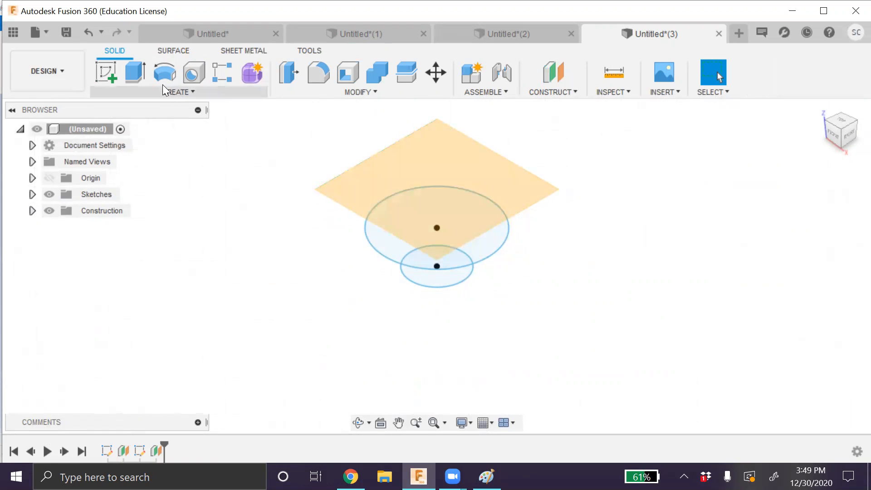
# Step: Sketch a circle about 14 mm in diameter on the uppermost plane, centered on the origin, and finish the sketch
pyautogui.click(407, 158)
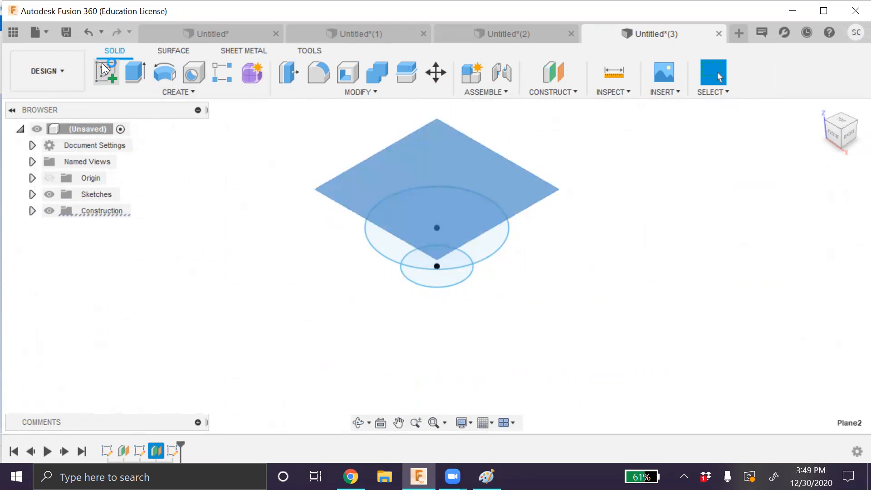
pyautogui.click(103, 64)
pyautogui.click(165, 71)
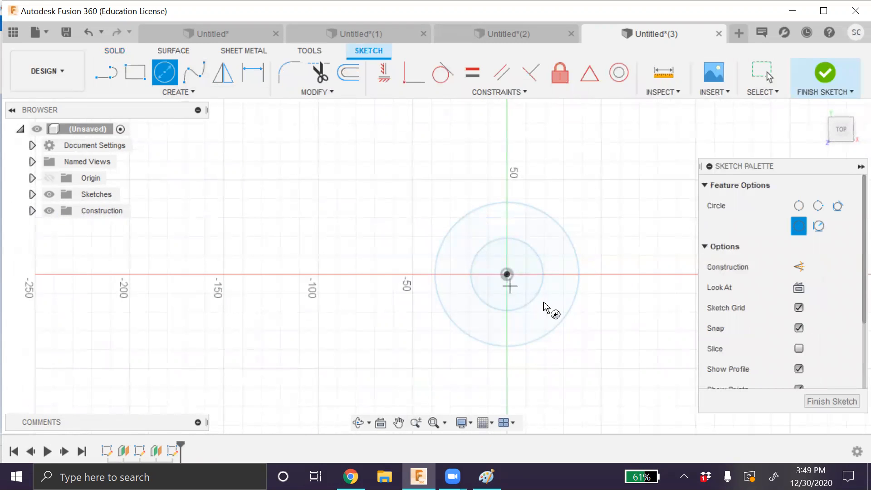
pyautogui.click(507, 274)
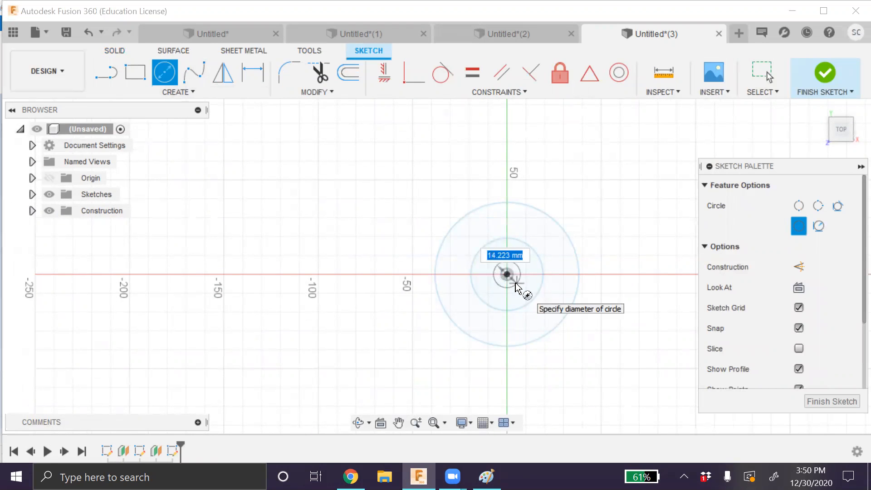
pyautogui.click(515, 284)
pyautogui.click(825, 401)
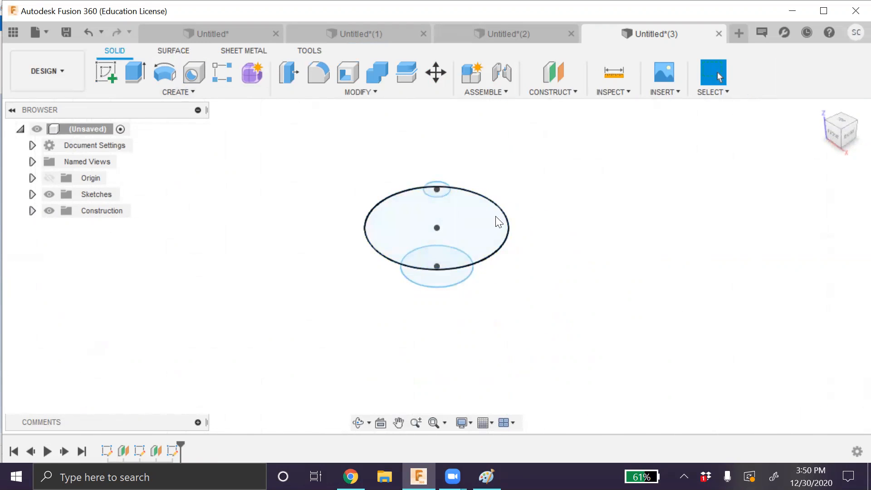
# Step: Loft a solid body through the three circle profiles, from the base circle through the large one to the small one
pyautogui.click(154, 91)
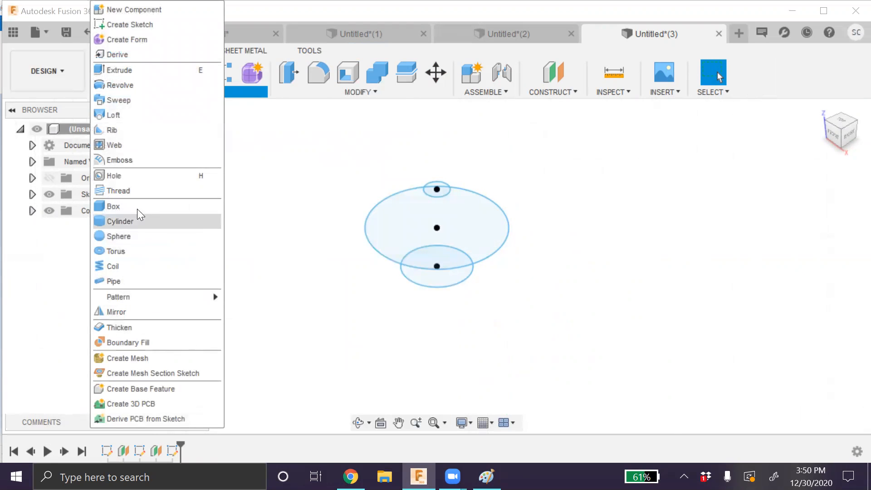
pyautogui.click(116, 115)
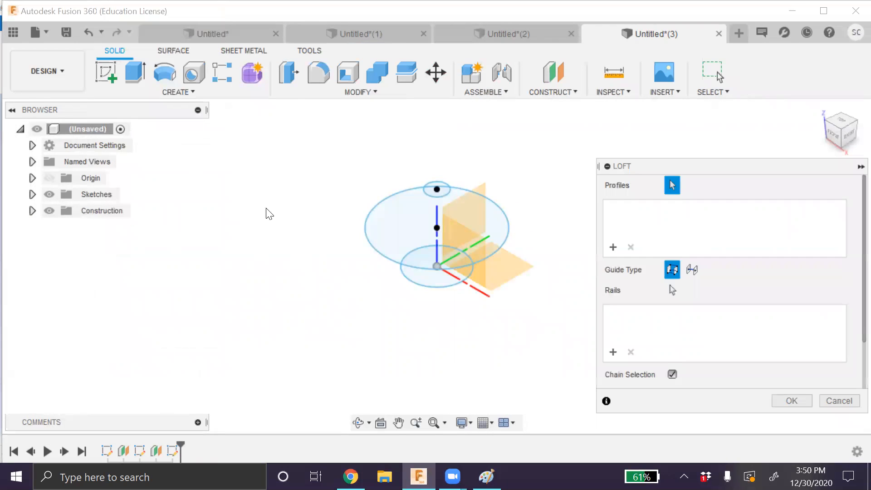
pyautogui.click(412, 259)
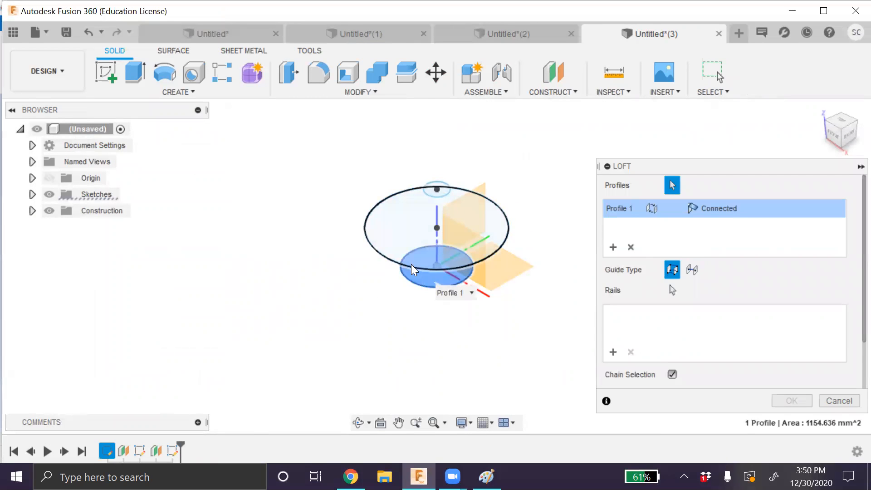
pyautogui.click(434, 224)
pyautogui.click(431, 193)
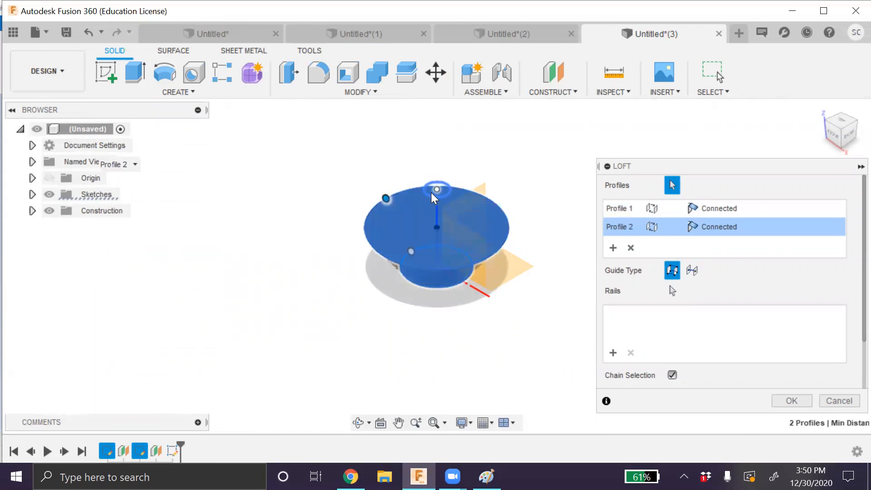
pyautogui.click(812, 405)
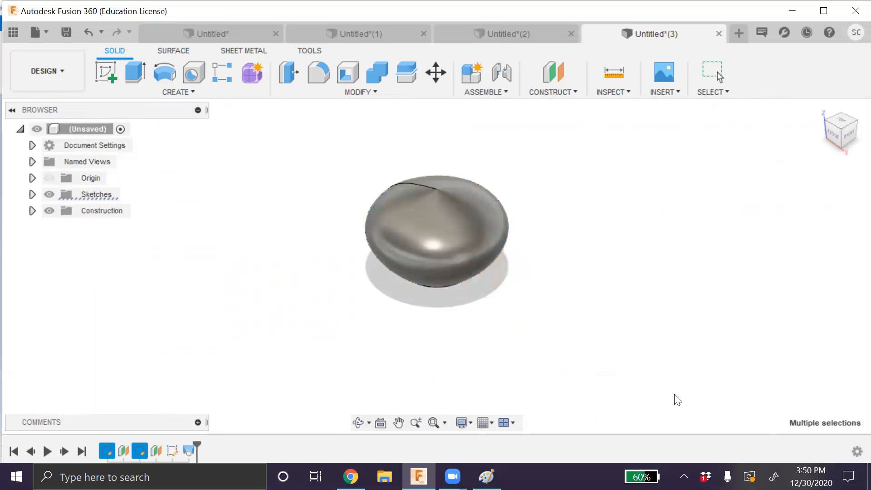
# Step: Create a construction plane with Offset Plane flush with the flat circular underside of the lofted body
pyautogui.click(357, 422)
pyautogui.moveTo(350, 358); pyautogui.dragTo(372, 338)
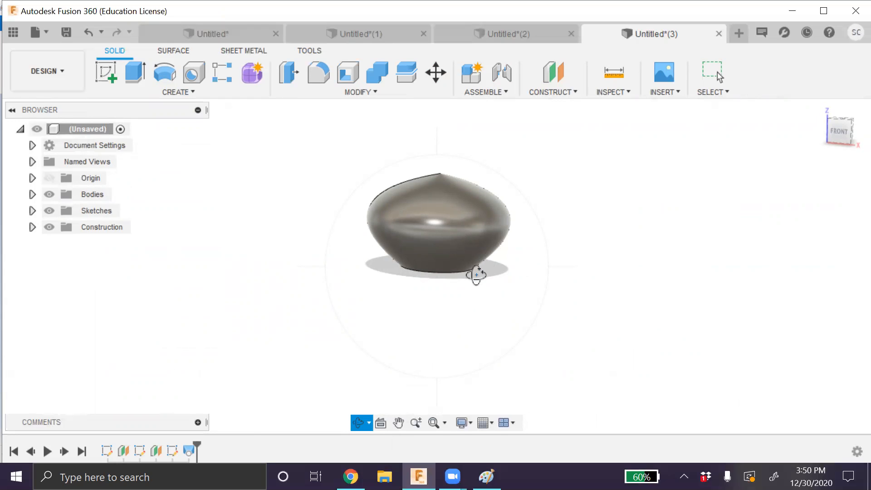
pyautogui.press('Escape')
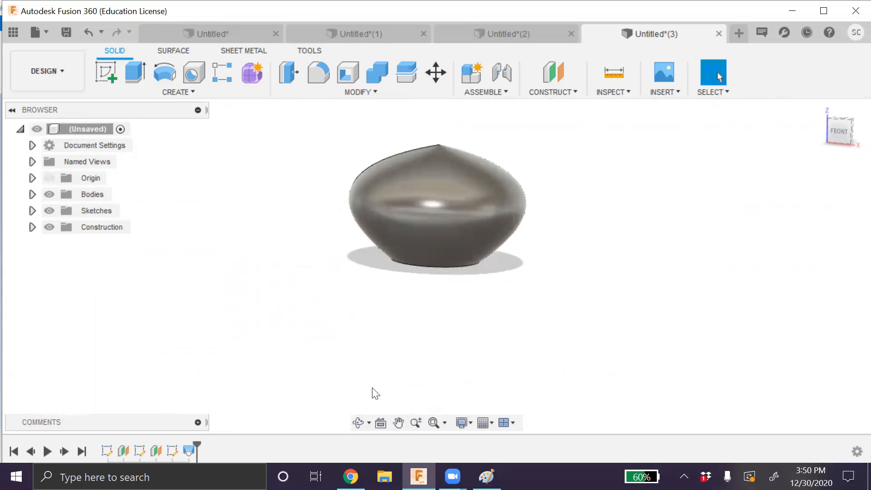
pyautogui.click(359, 422)
pyautogui.moveTo(377, 338); pyautogui.dragTo(417, 258)
pyautogui.press('Escape')
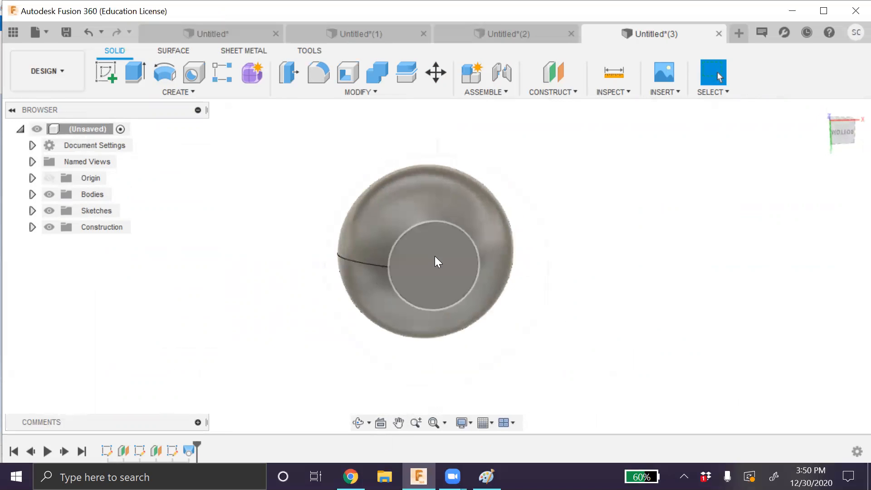
pyautogui.click(435, 256)
pyautogui.click(550, 92)
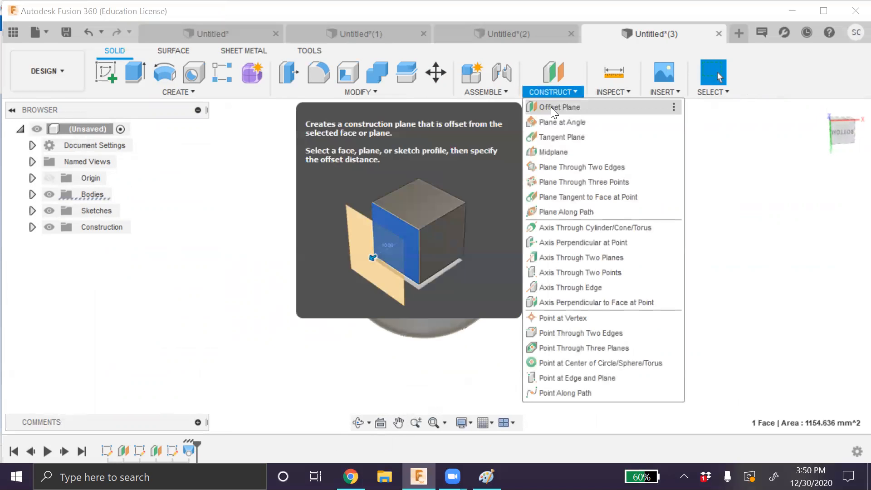
pyautogui.click(550, 107)
pyautogui.click(752, 206)
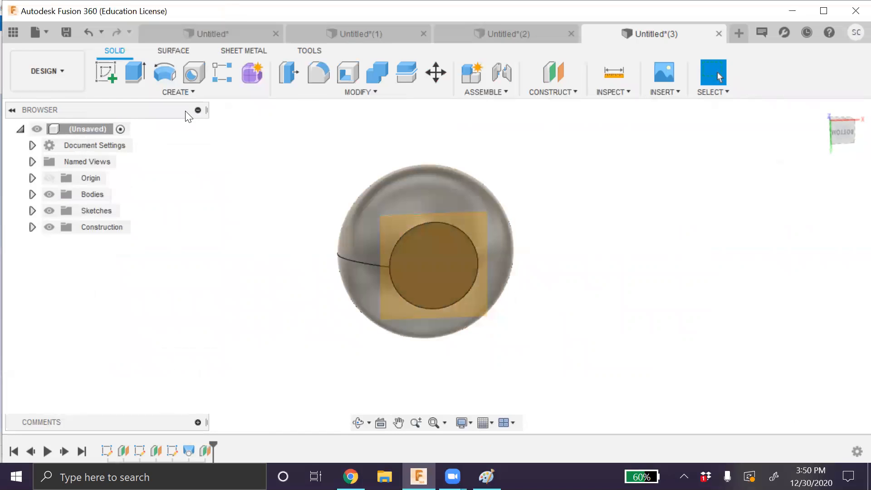
# Step: Mirror the lofted body across the new underside plane with the Join operation, and inspect the double-lobed shape
pyautogui.click(169, 91)
pyautogui.click(168, 312)
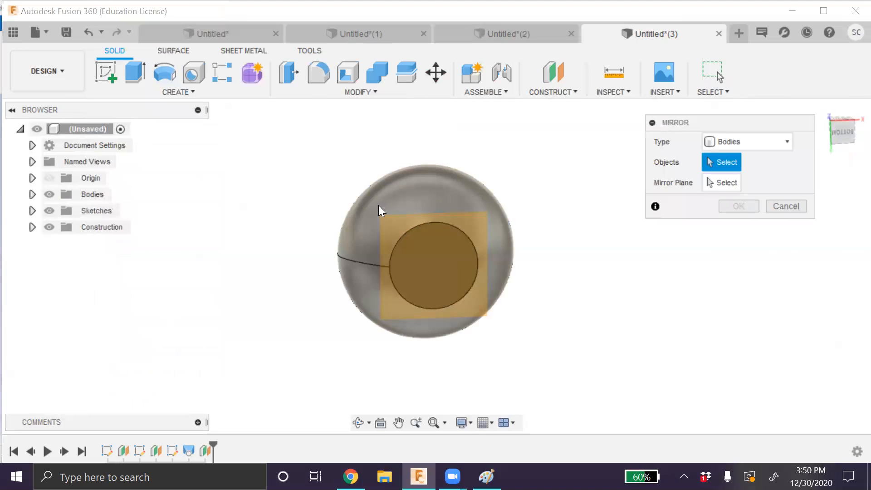
pyautogui.click(379, 205)
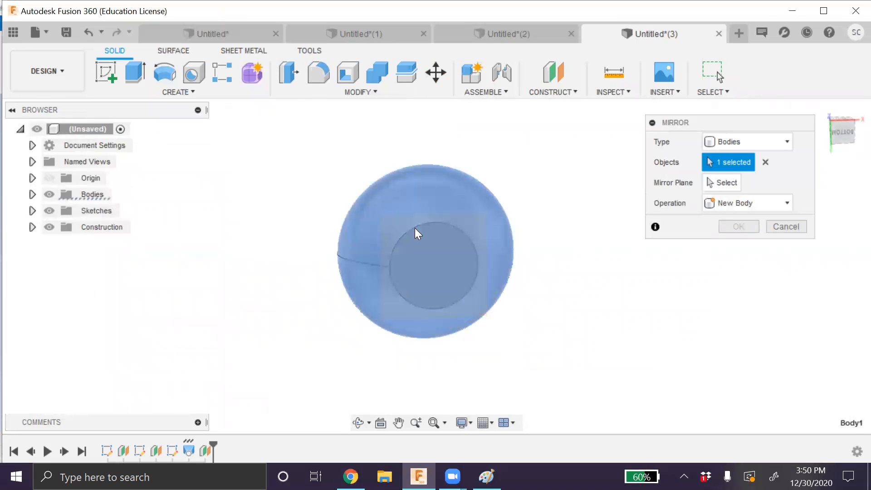
pyautogui.click(724, 181)
pyautogui.click(408, 277)
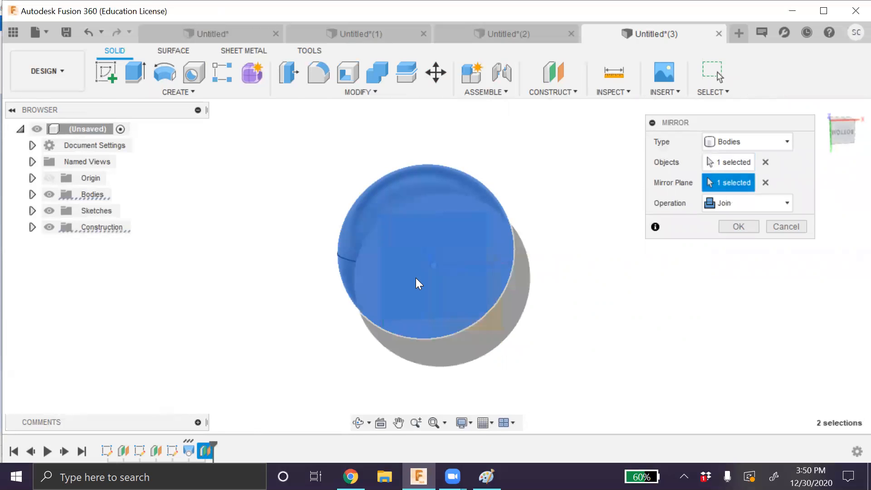
pyautogui.click(723, 226)
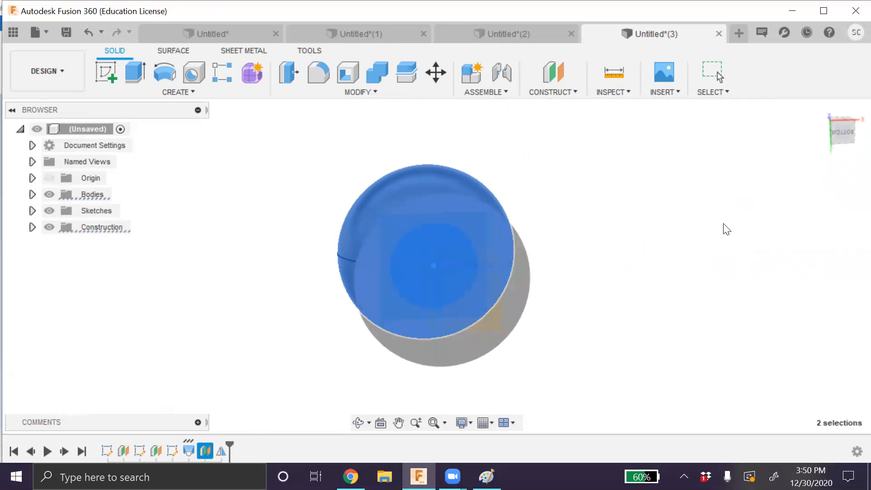
pyautogui.click(358, 422)
pyautogui.moveTo(350, 372); pyautogui.dragTo(587, 228)
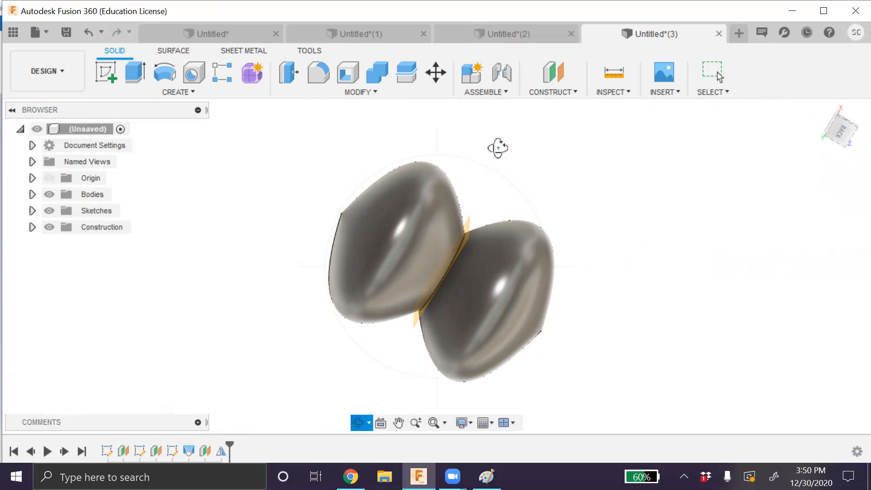
# Step: Switch to the Untitled*(1) lofted model and replay its timeline
pyautogui.click(340, 31)
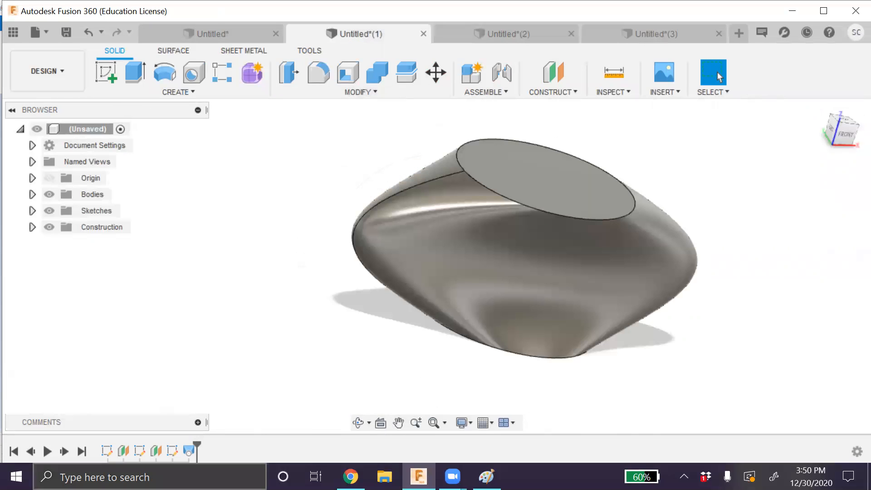
pyautogui.click(47, 452)
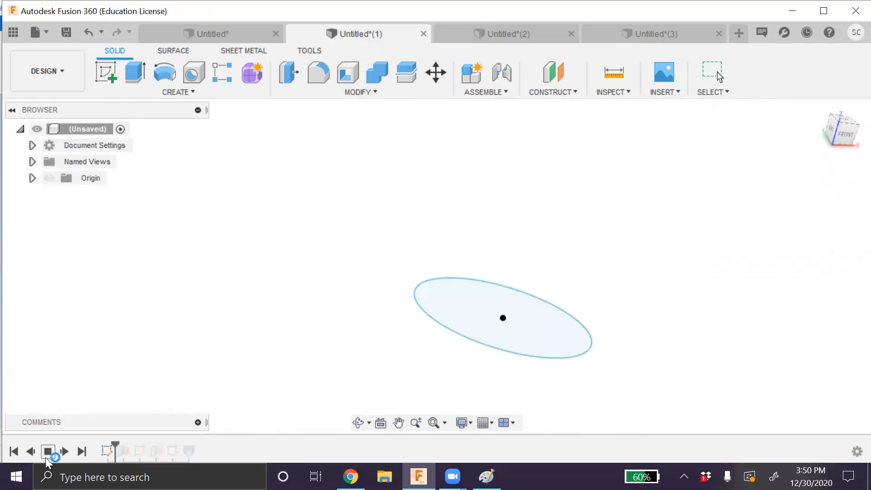